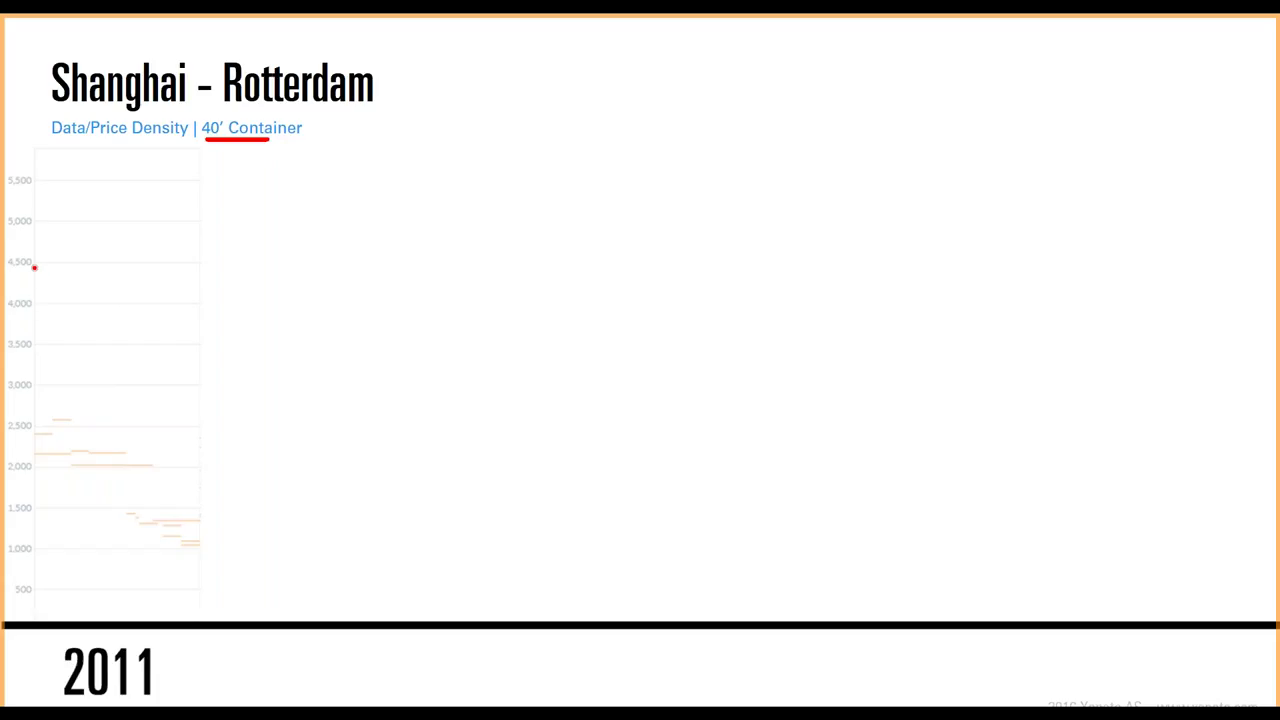
# - Mark the rate level on the Shanghai – Rotterdam price axis, erase the ink, and advance
pyautogui.moveTo(35, 268); pyautogui.dragTo(35, 510)
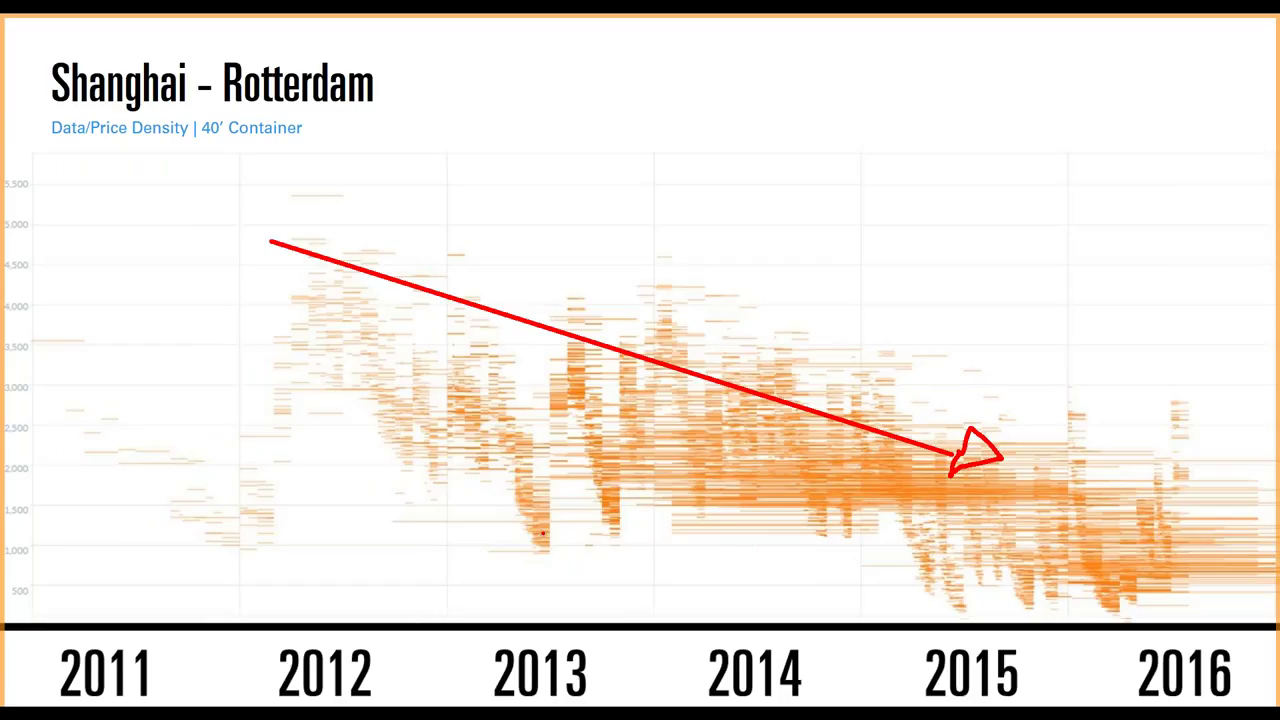
pyautogui.press('e')
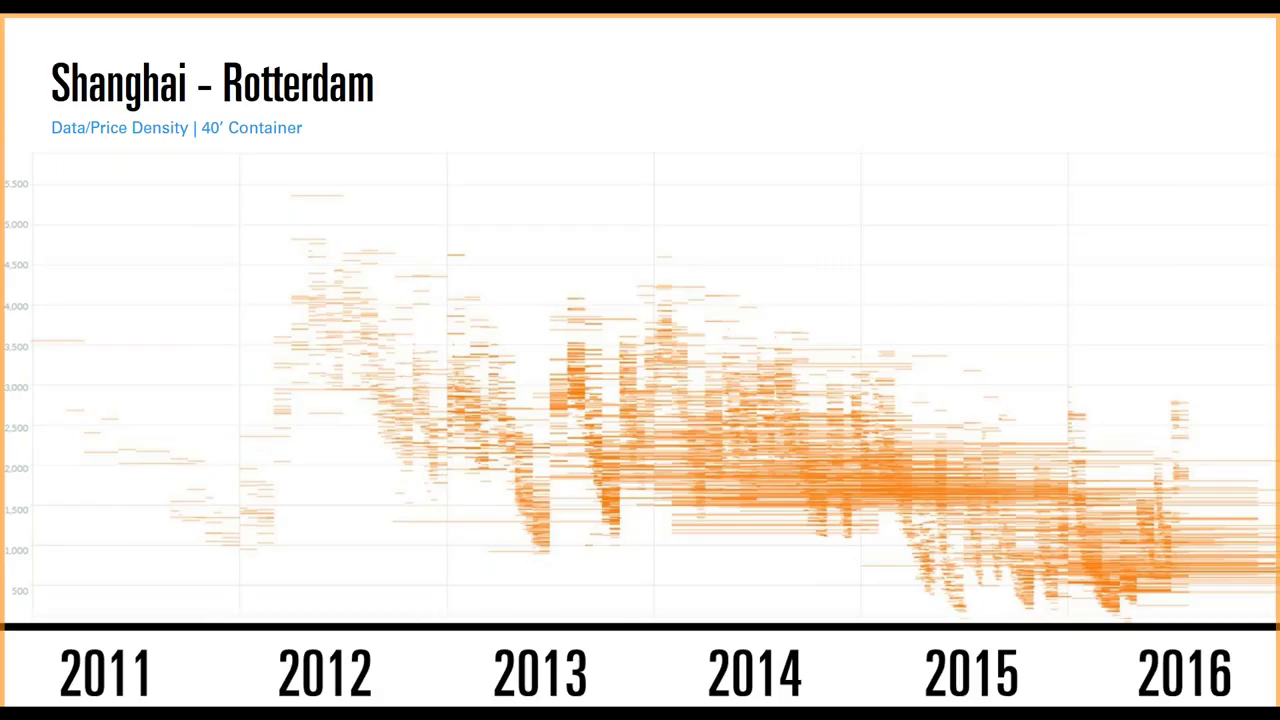
pyautogui.click(58, 600)
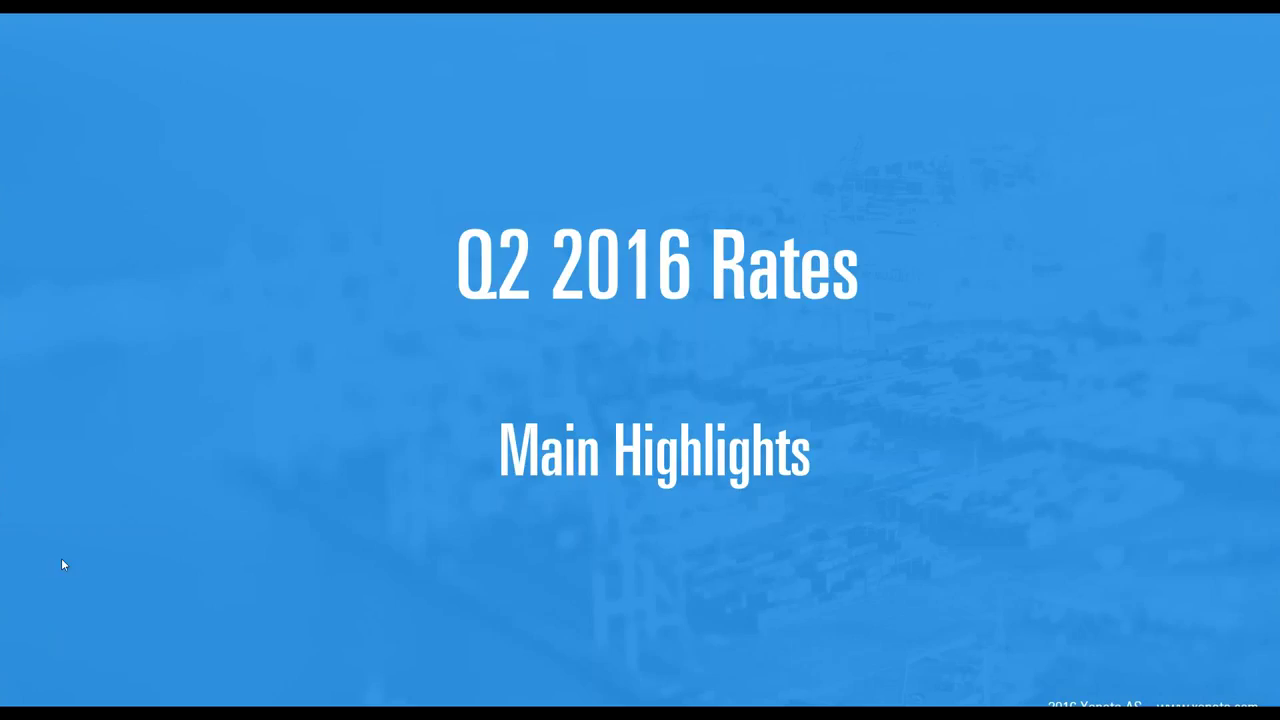
# - Step through the Short-term and Long-term Rates slides with the arrow keys
pyautogui.press('Right')
pyautogui.press('Right')
pyautogui.press('Left')
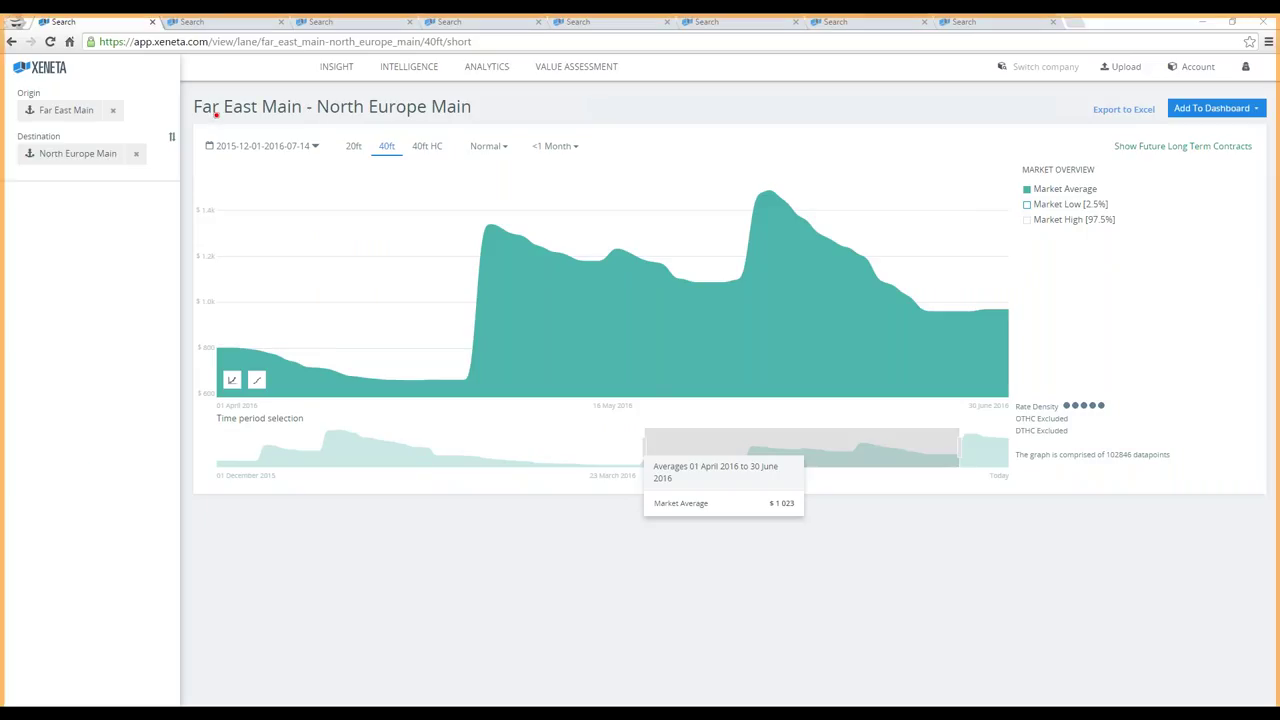
# - Underline the lane title, 40ft, the chosen period, $1,023 average and <1 Month setting, then erase
pyautogui.moveTo(214, 116); pyautogui.dragTo(457, 123)
pyautogui.moveTo(380, 164); pyautogui.dragTo(405, 160)
pyautogui.moveTo(651, 421); pyautogui.dragTo(953, 424)
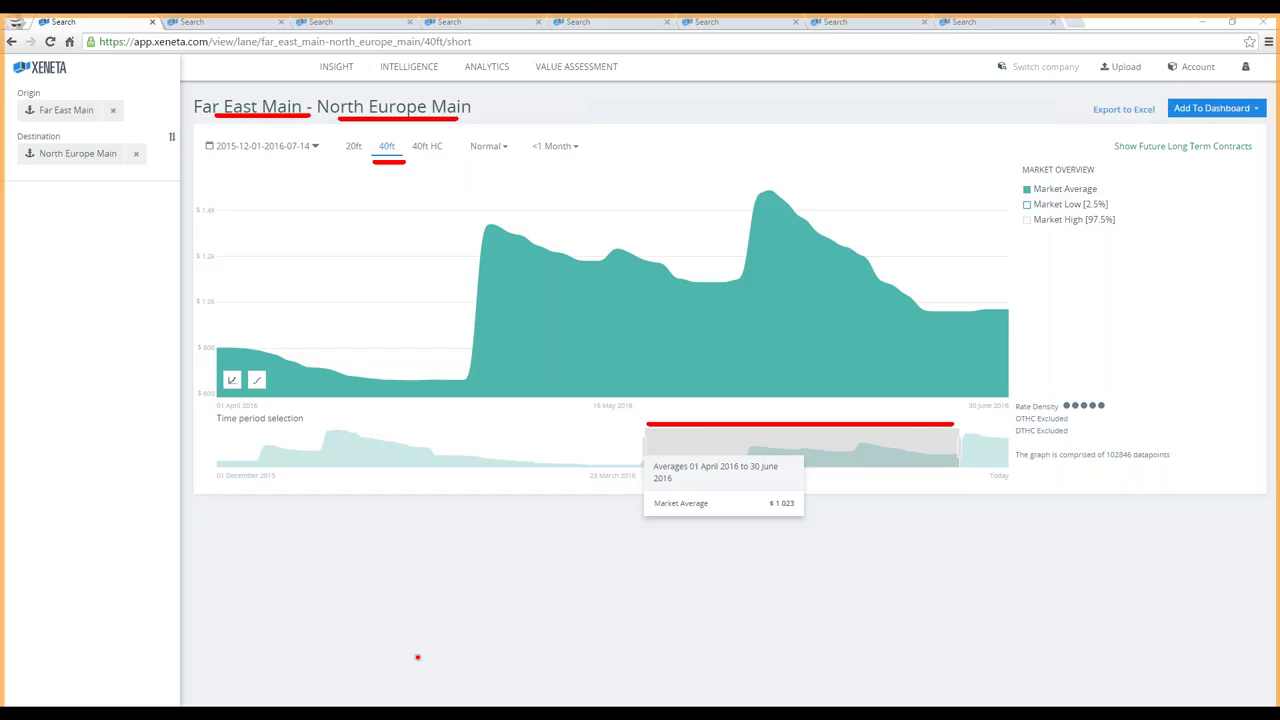
pyautogui.click(776, 516)
pyautogui.moveTo(776, 516); pyautogui.dragTo(810, 516)
pyautogui.moveTo(536, 158); pyautogui.dragTo(588, 157)
pyautogui.press('Escape')
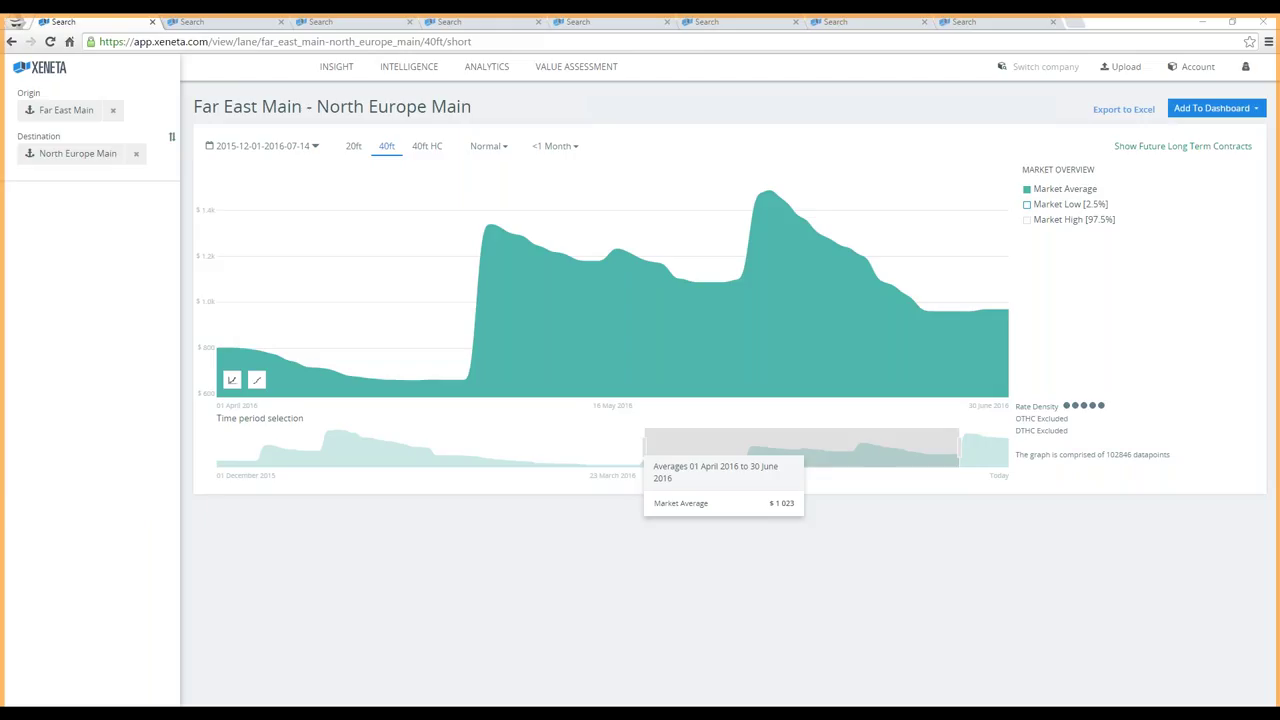
# - Show trend lines, mark the two rate peaks, plateau and decline, then erase the annotations
pyautogui.click(257, 381)
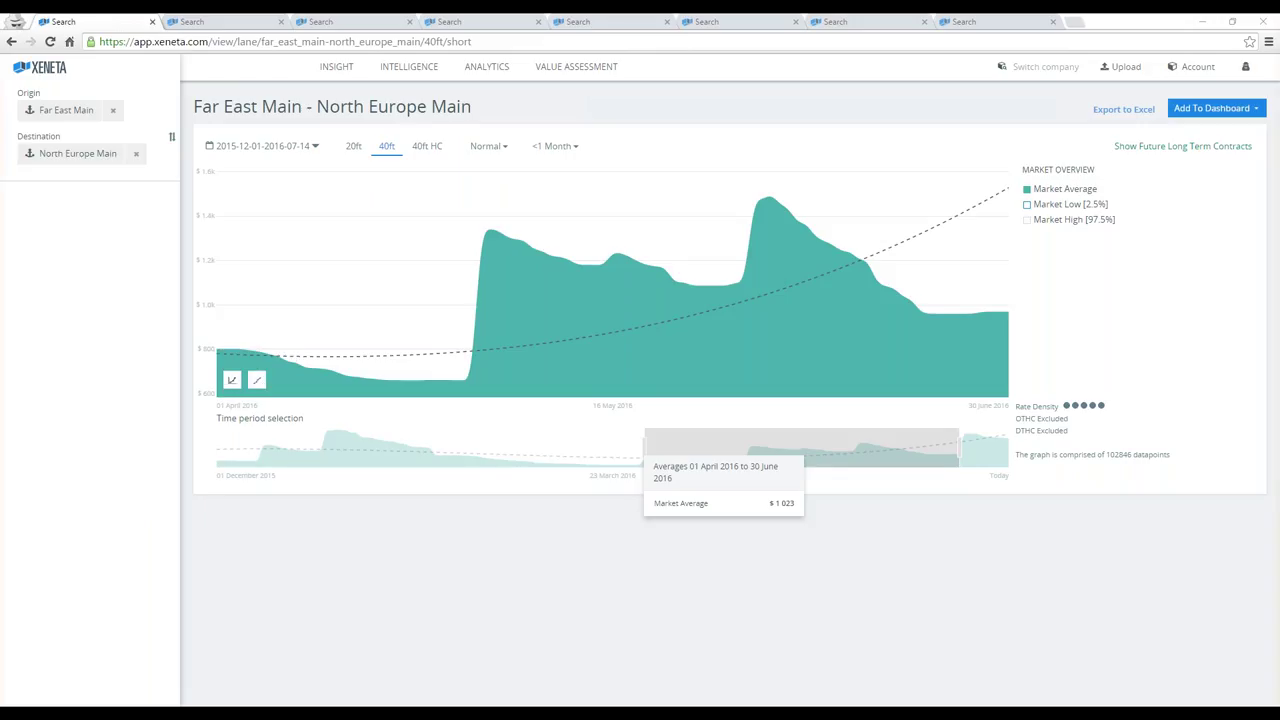
pyautogui.moveTo(517, 222)
pyautogui.mouseDown()
pyautogui.moveTo(482, 233)
pyautogui.moveTo(440, 327)
pyautogui.moveTo(436, 371)
pyautogui.moveTo(478, 392)
pyautogui.moveTo(515, 225)
pyautogui.mouseUp()
pyautogui.moveTo(787, 197)
pyautogui.mouseDown()
pyautogui.moveTo(738, 232)
pyautogui.moveTo(723, 274)
pyautogui.moveTo(742, 290)
pyautogui.moveTo(784, 194)
pyautogui.mouseUp()
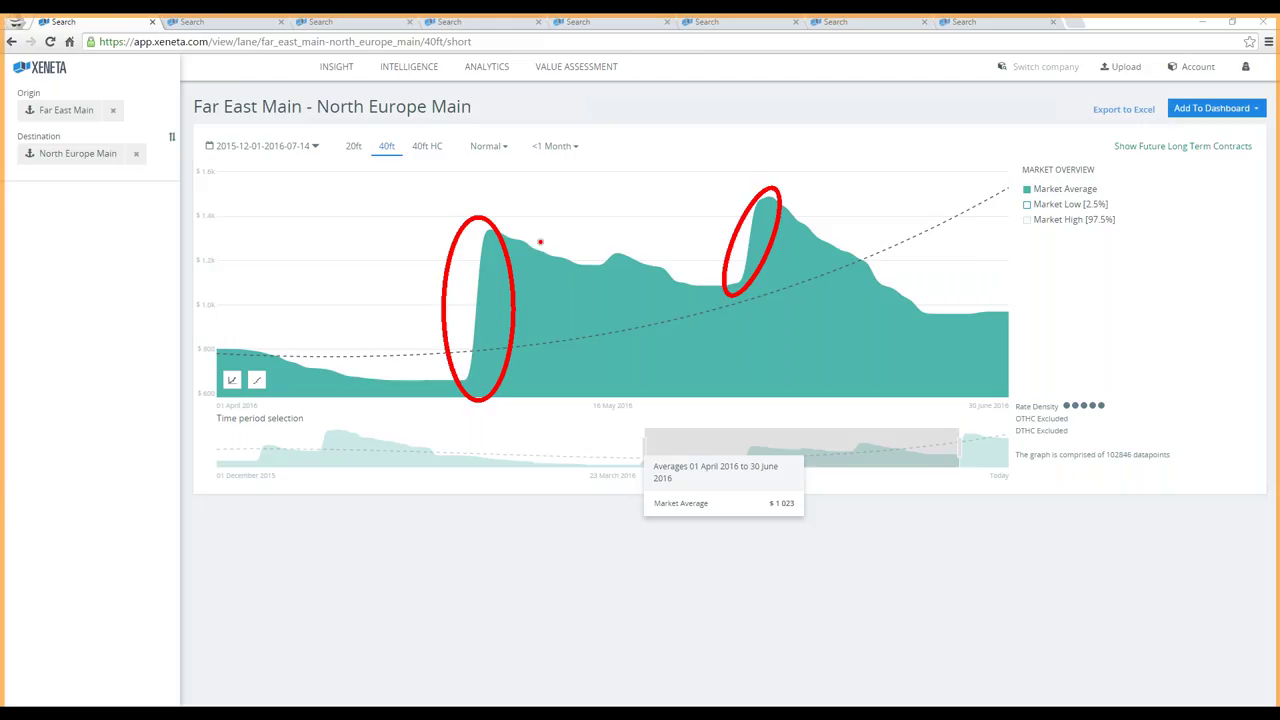
pyautogui.moveTo(532, 241); pyautogui.dragTo(681, 272)
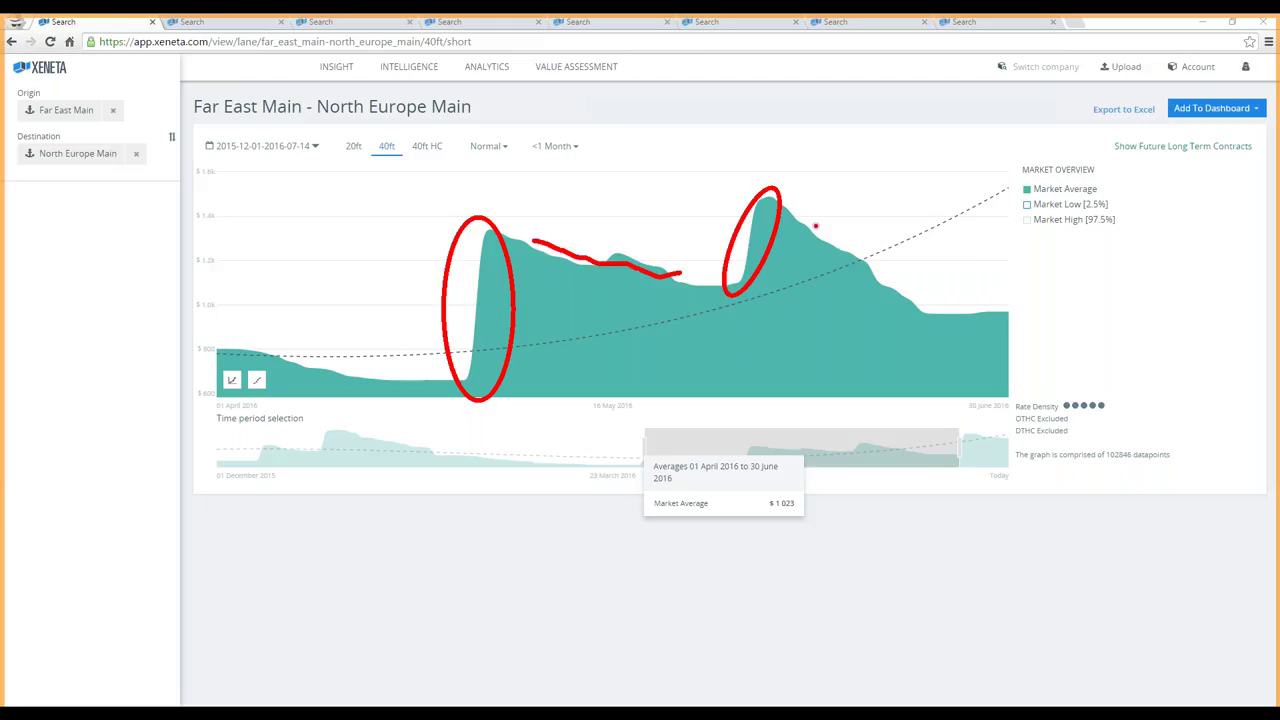
pyautogui.moveTo(810, 228); pyautogui.dragTo(900, 298)
pyautogui.press('Escape')
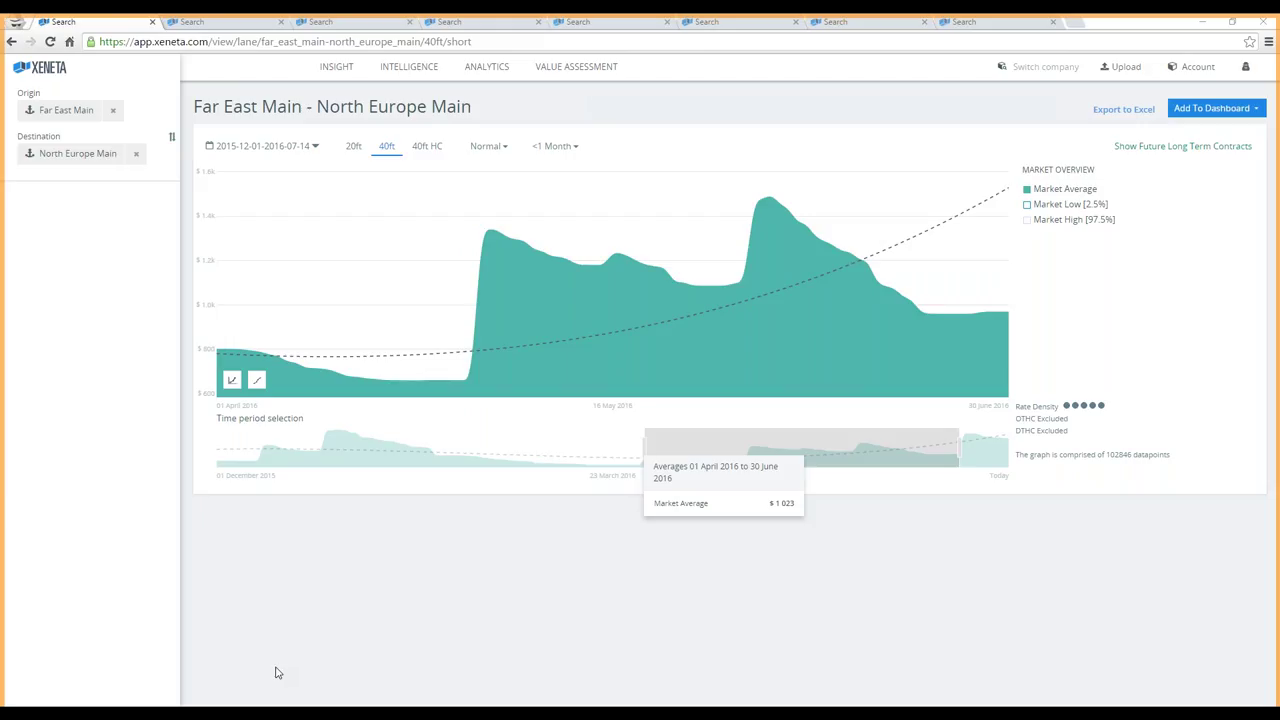
# - Stretch the period to 1 Dec 2015 – 13 Jul 2016, mark the 22 March low, add Market Low [2.5%]
pyautogui.moveTo(643, 446); pyautogui.dragTo(201, 460)
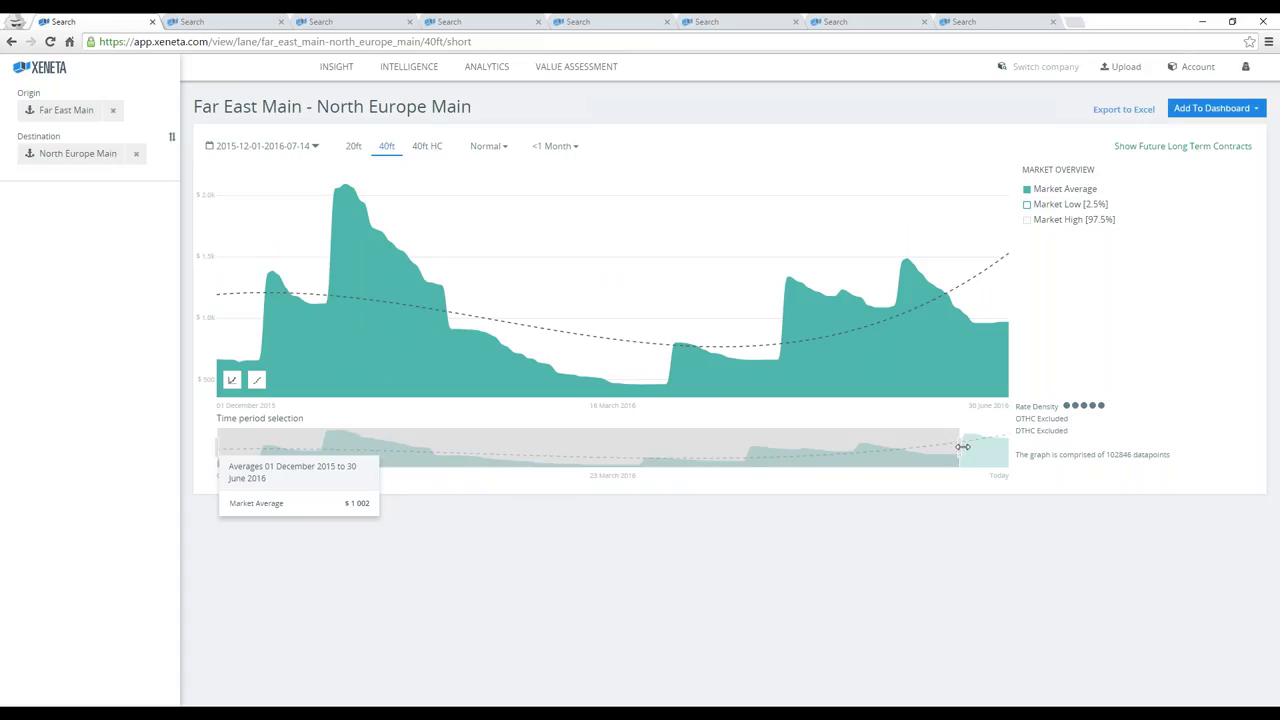
pyautogui.moveTo(962, 447); pyautogui.dragTo(1005, 447)
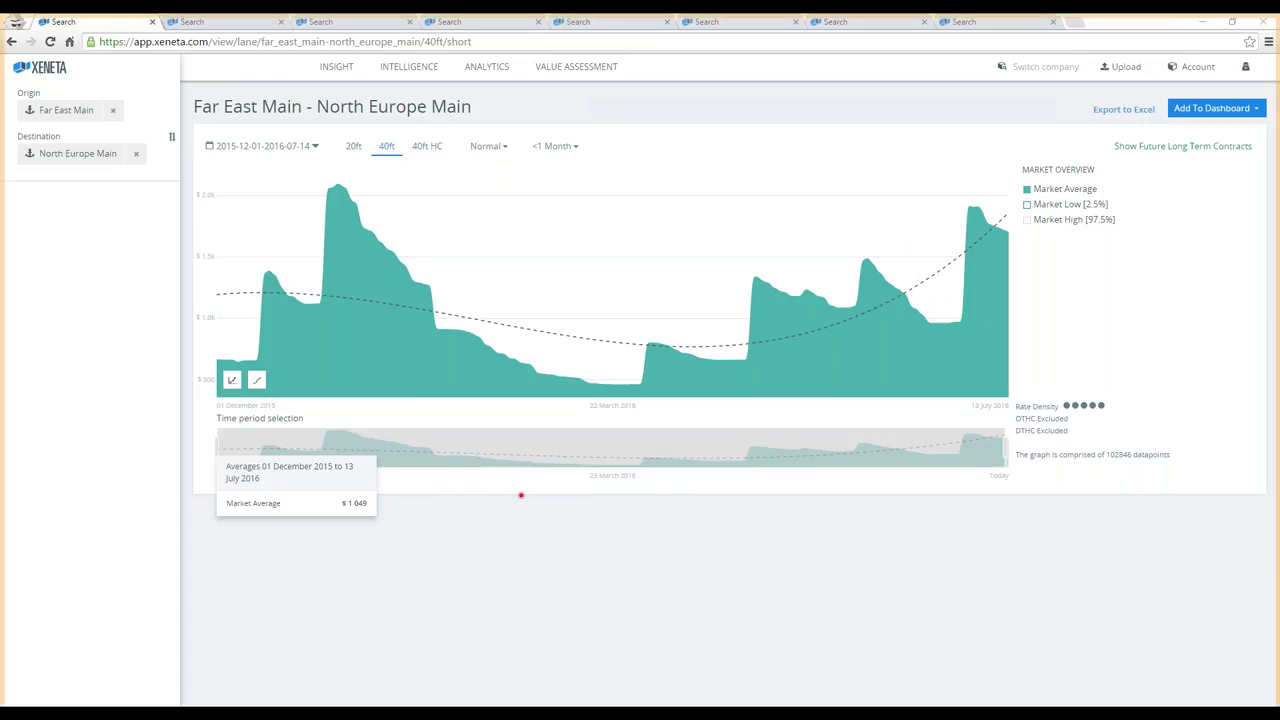
pyautogui.moveTo(612, 374)
pyautogui.mouseDown()
pyautogui.moveTo(640, 392)
pyautogui.moveTo(632, 380)
pyautogui.mouseUp()
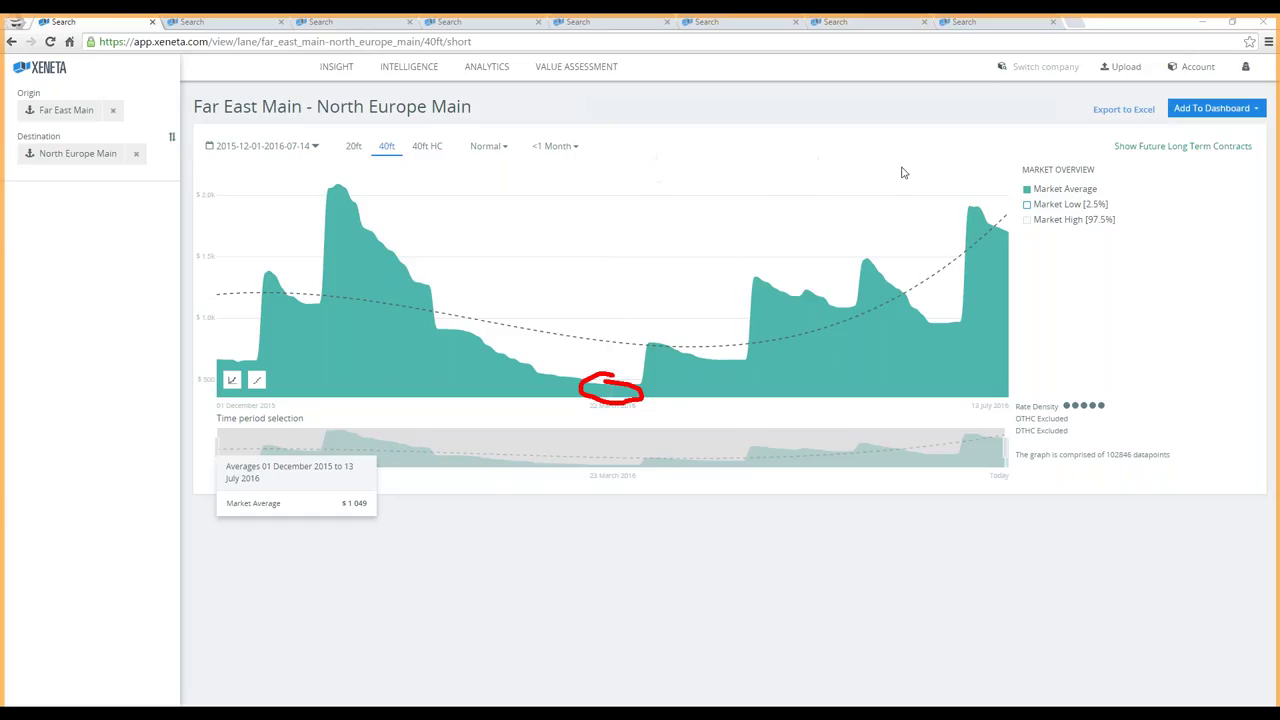
pyautogui.click(1052, 205)
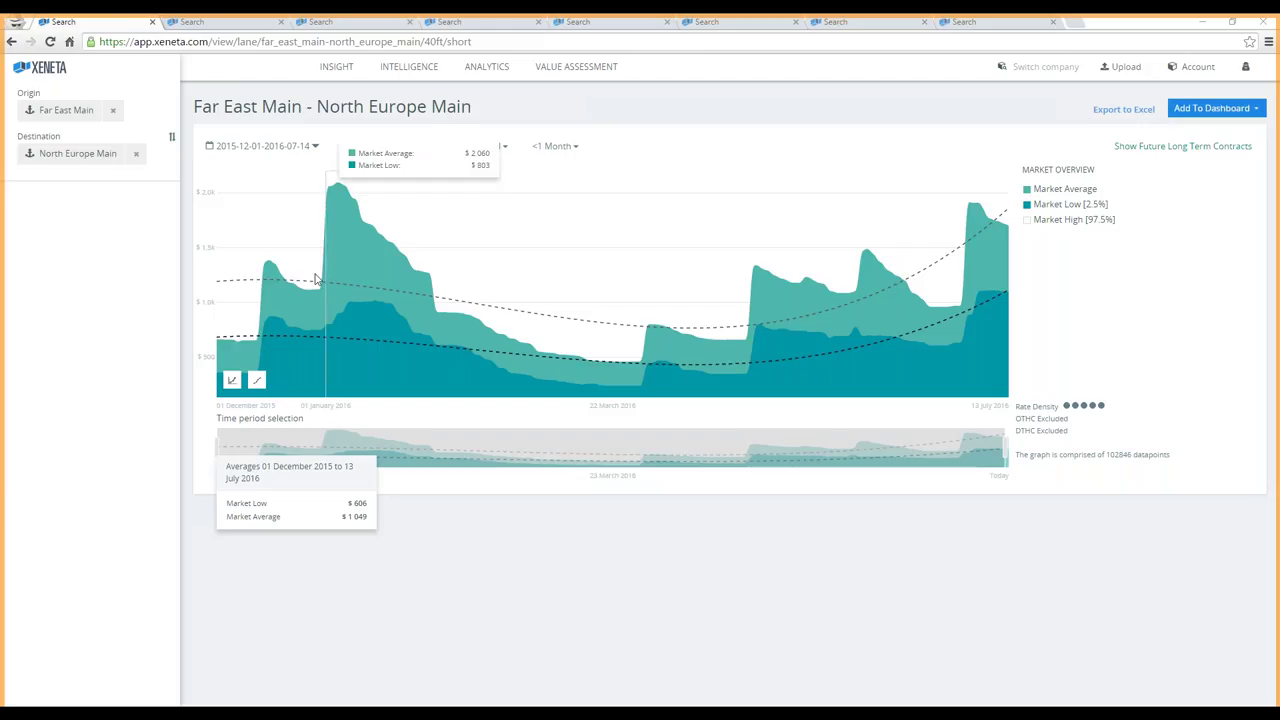
# - Turn off trend lines and Market Low, and switch to Quarterly & Long Term Contracts (>3 Months)
pyautogui.click(256, 380)
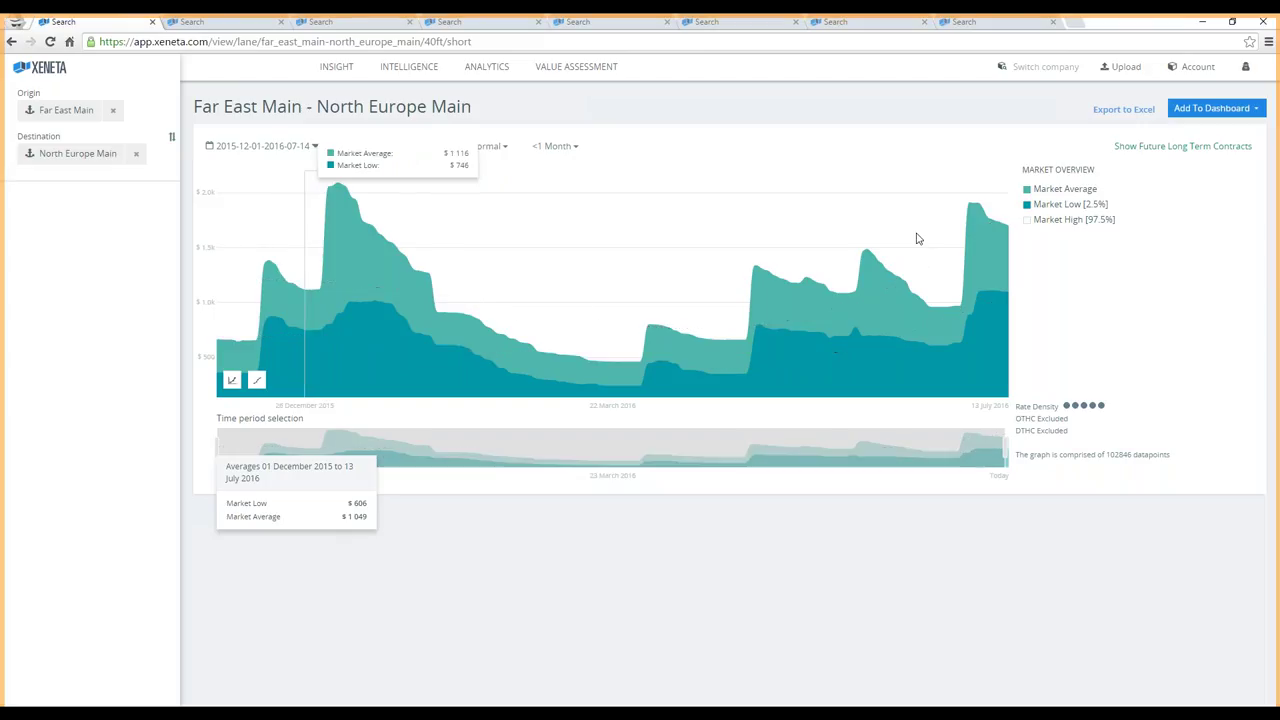
pyautogui.click(1087, 206)
pyautogui.click(566, 150)
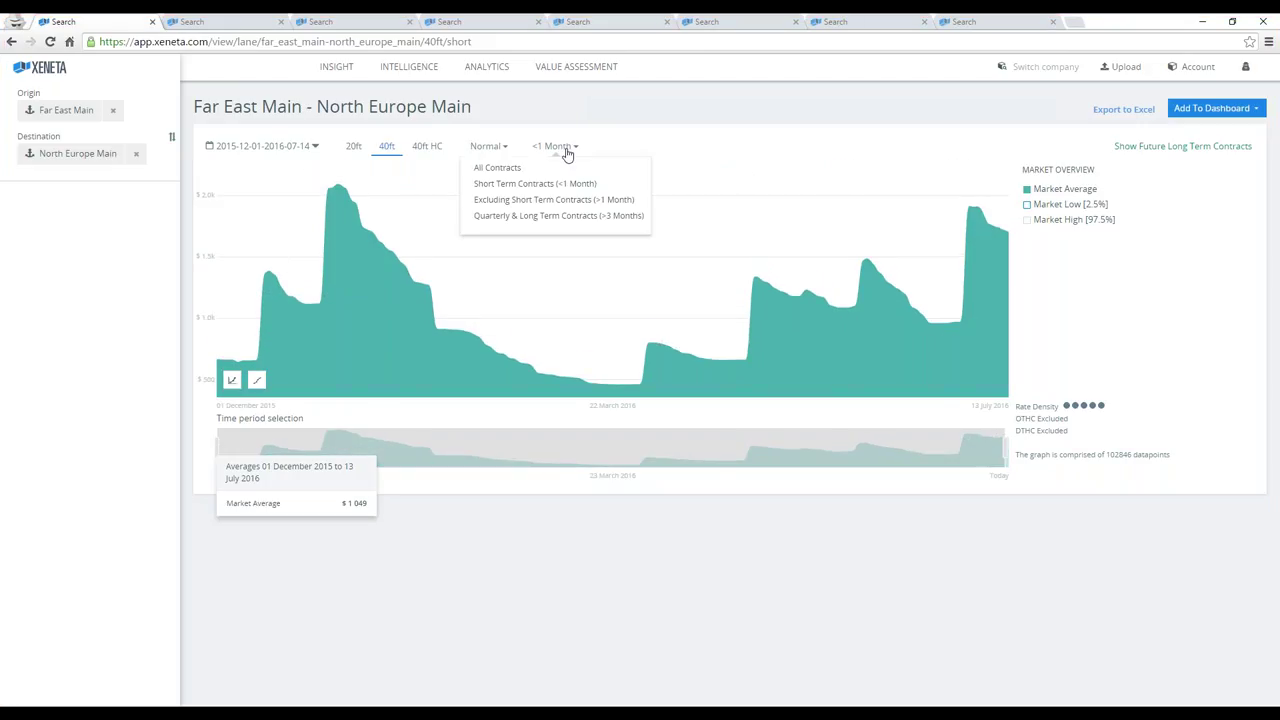
pyautogui.click(560, 216)
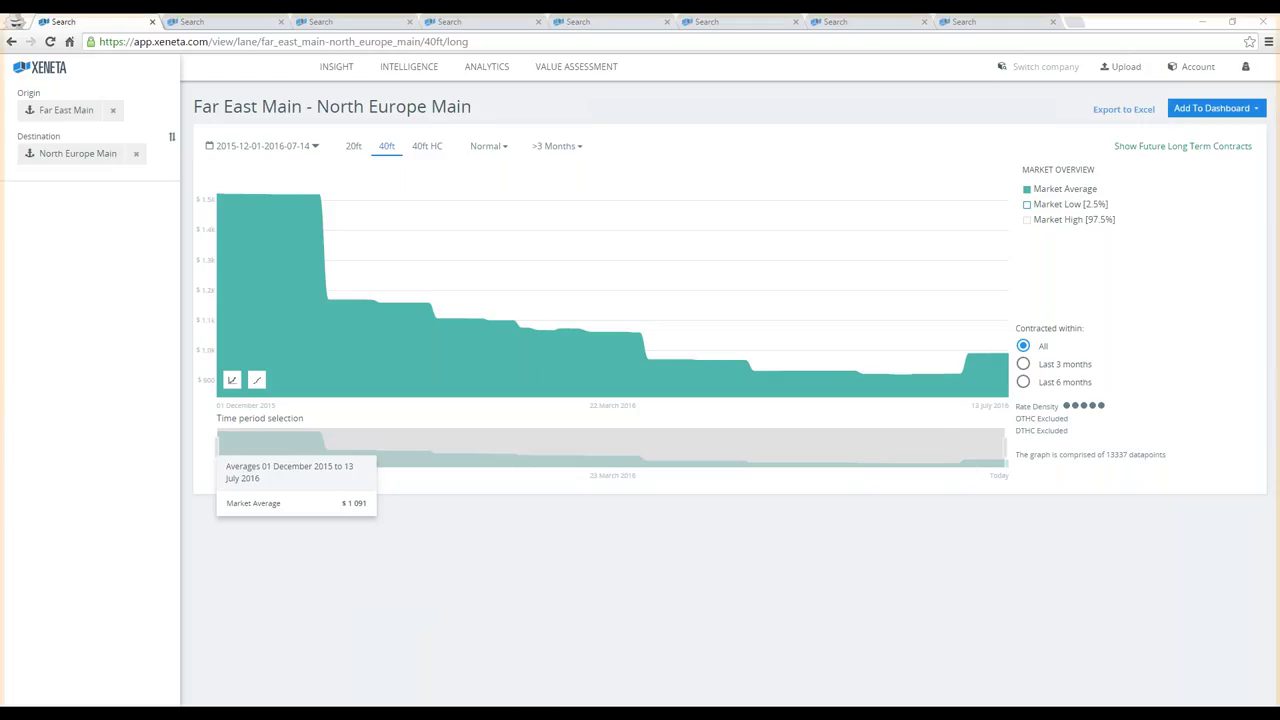
# - Circle the recent low-rate stretch, link it to the contract-age filter, and erase the ink
pyautogui.moveTo(836, 338)
pyautogui.mouseDown()
pyautogui.moveTo(727, 347)
pyautogui.moveTo(725, 375)
pyautogui.moveTo(970, 384)
pyautogui.moveTo(885, 352)
pyautogui.moveTo(834, 350)
pyautogui.mouseUp()
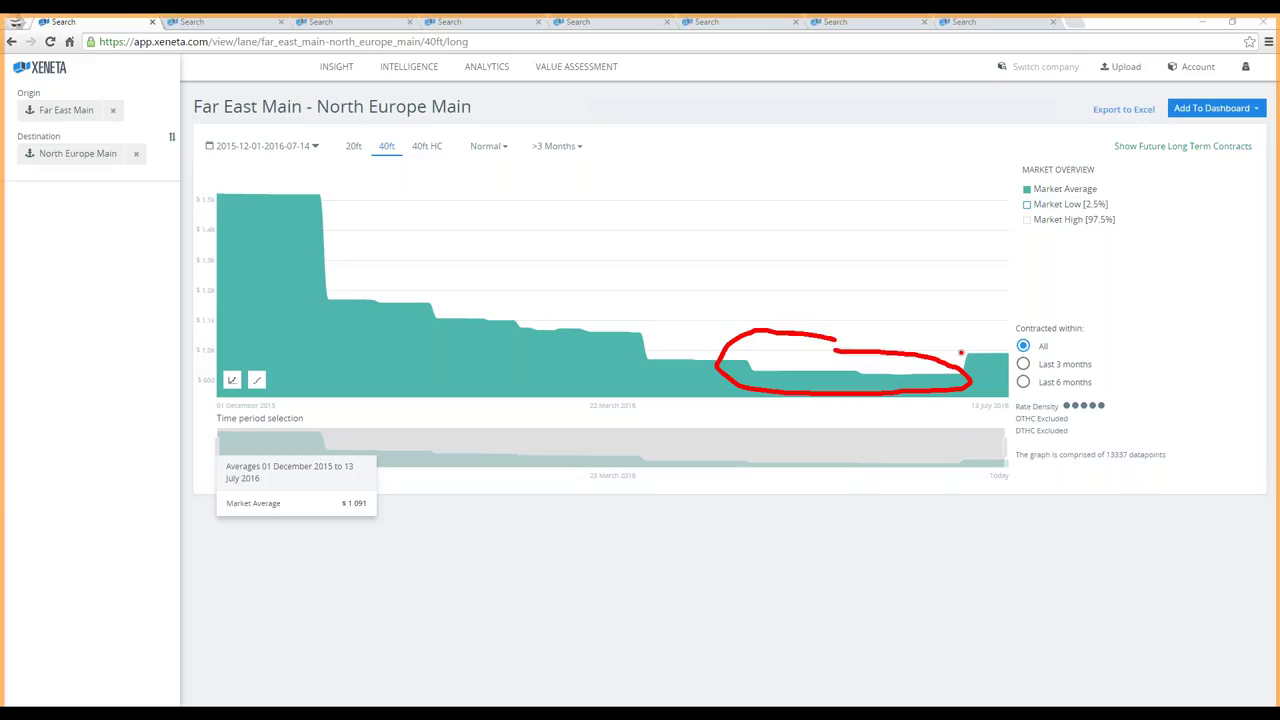
pyautogui.moveTo(965, 348)
pyautogui.mouseDown()
pyautogui.moveTo(1000, 311)
pyautogui.moveTo(970, 326)
pyautogui.mouseUp()
pyautogui.press('Escape')
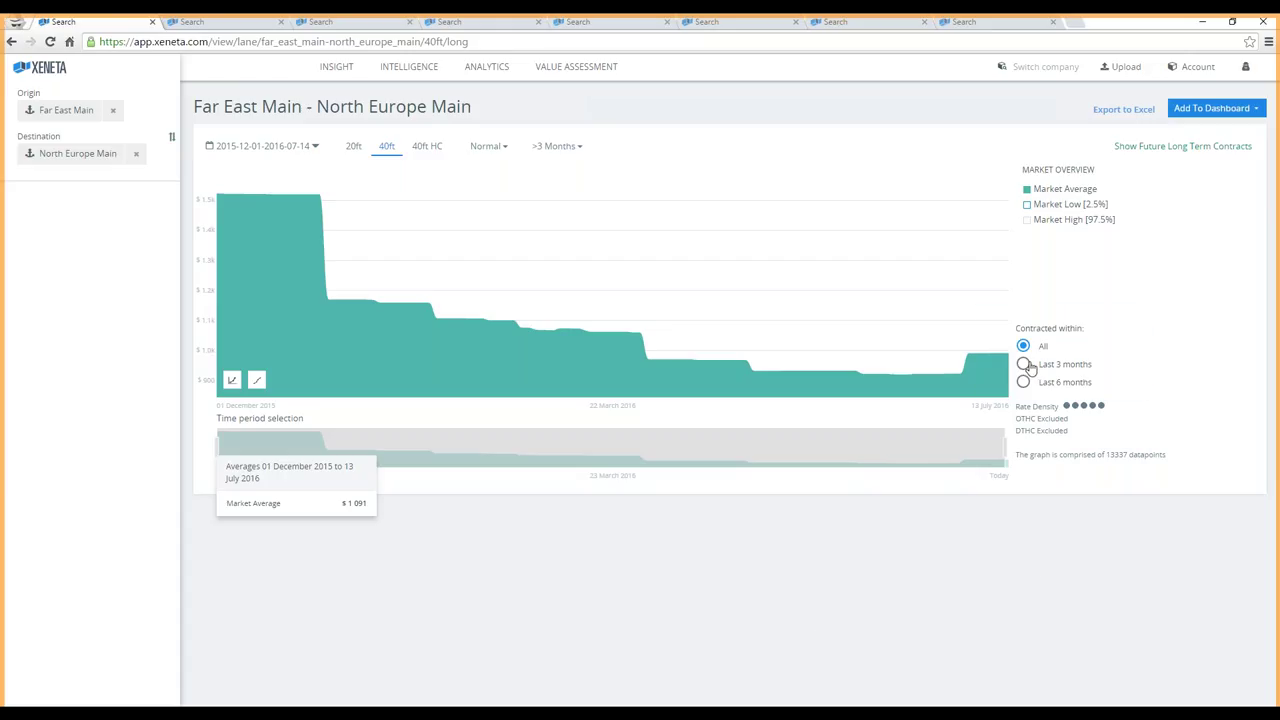
# - Filter to last-3-months contracts, end the range on 30 September 2016, and open the Mediterranean lane
pyautogui.click(1024, 365)
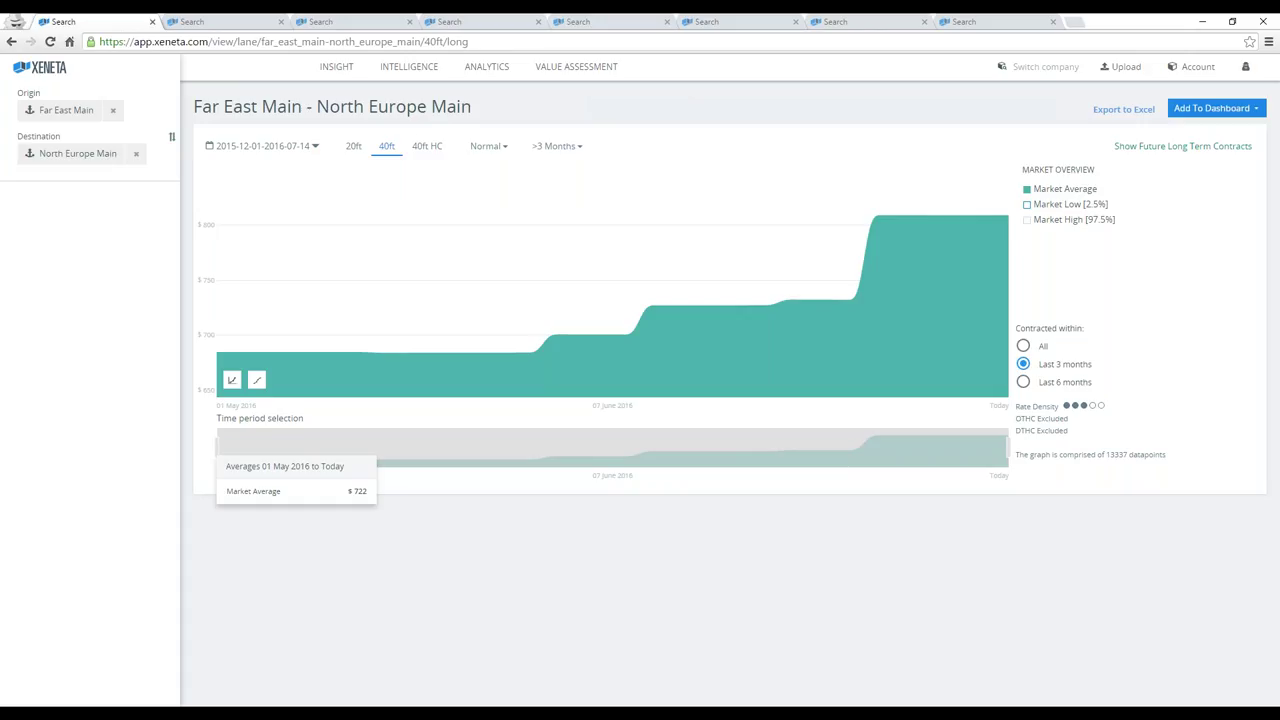
pyautogui.click(277, 145)
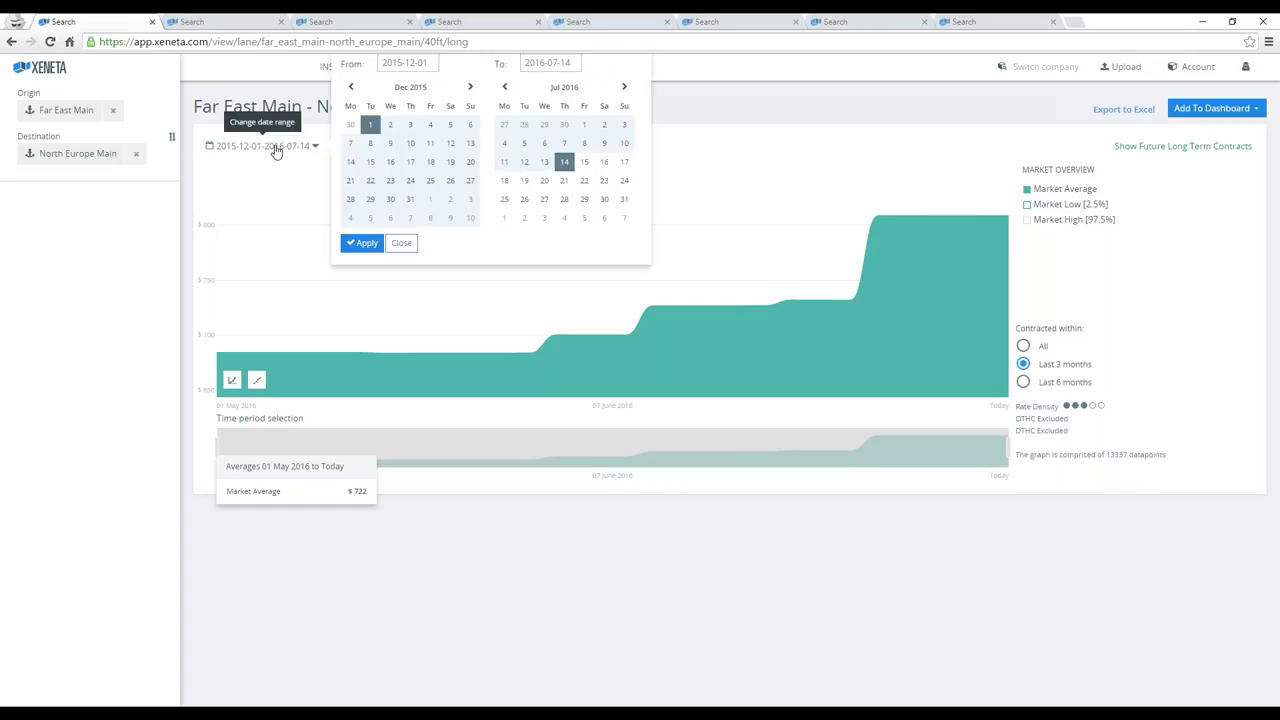
pyautogui.click(626, 88)
pyautogui.click(627, 88)
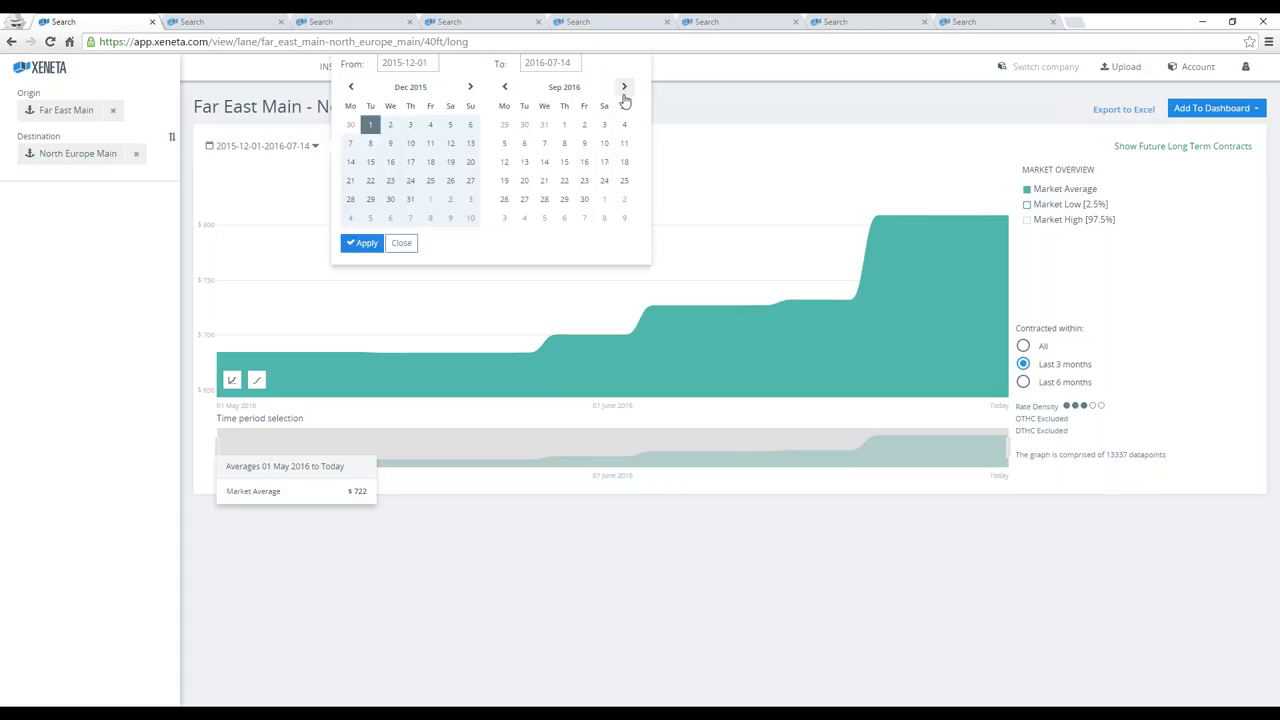
pyautogui.click(584, 199)
pyautogui.click(364, 244)
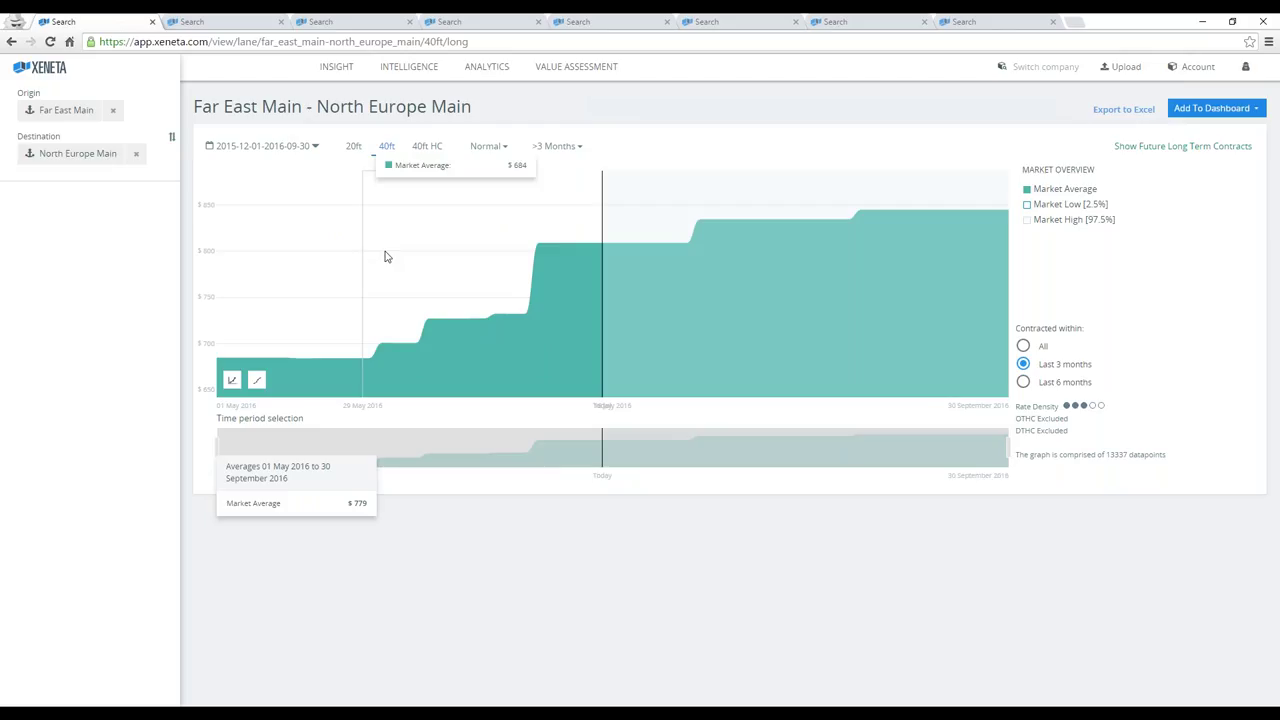
pyautogui.click(224, 24)
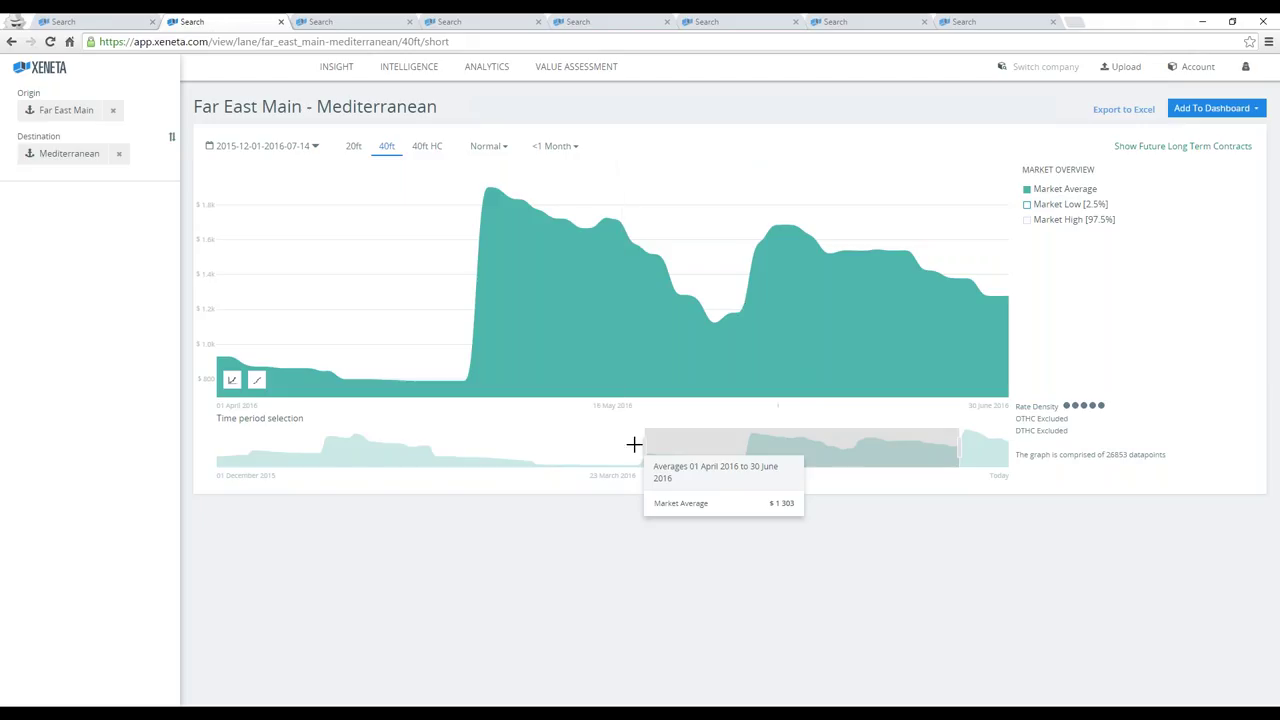
# - Try periods from 15 March and 30 June–10 July, then reset to the full 2015-12-01 – 2016-07-14 range
pyautogui.moveTo(634, 443); pyautogui.dragTo(214, 472)
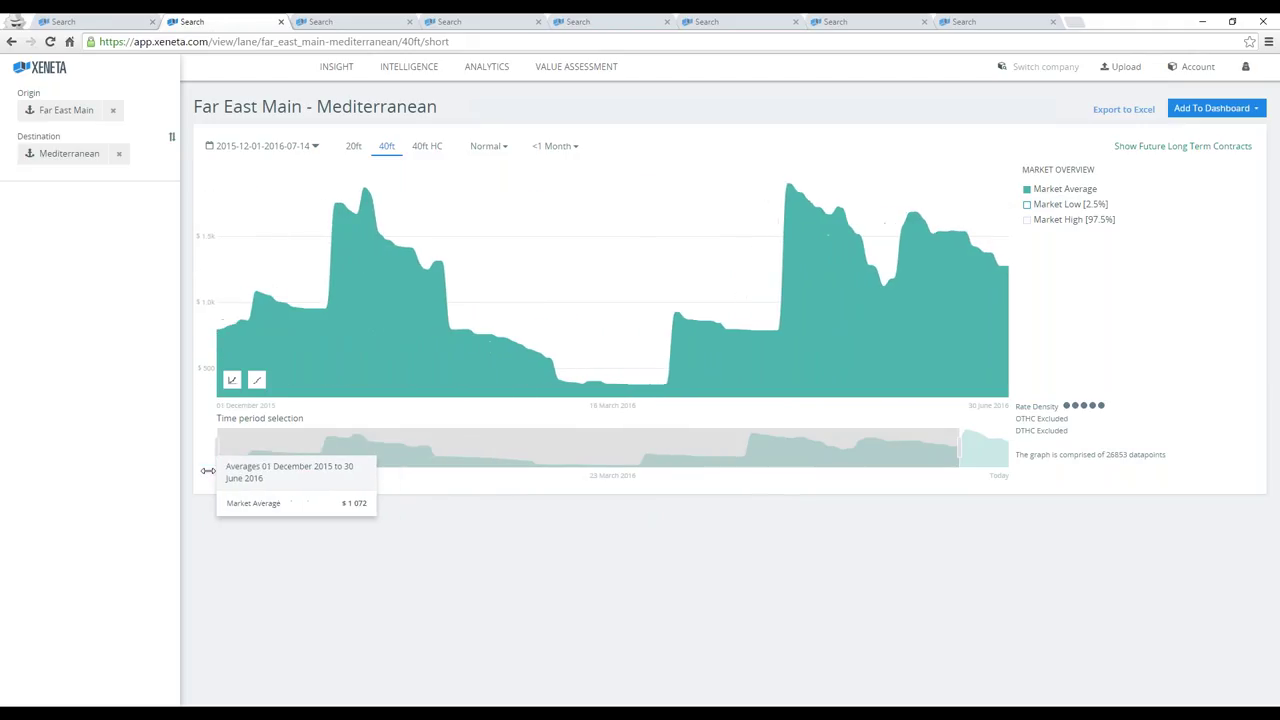
pyautogui.click(961, 448)
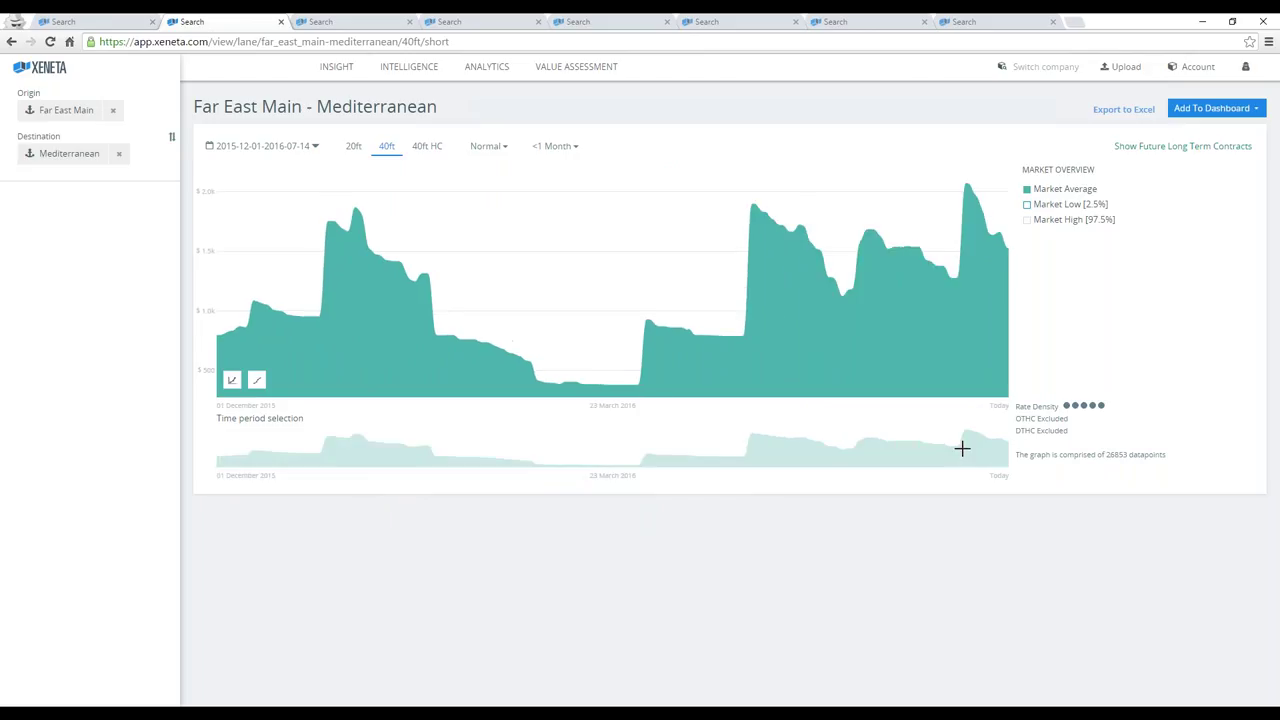
pyautogui.moveTo(961, 448); pyautogui.dragTo(994, 450)
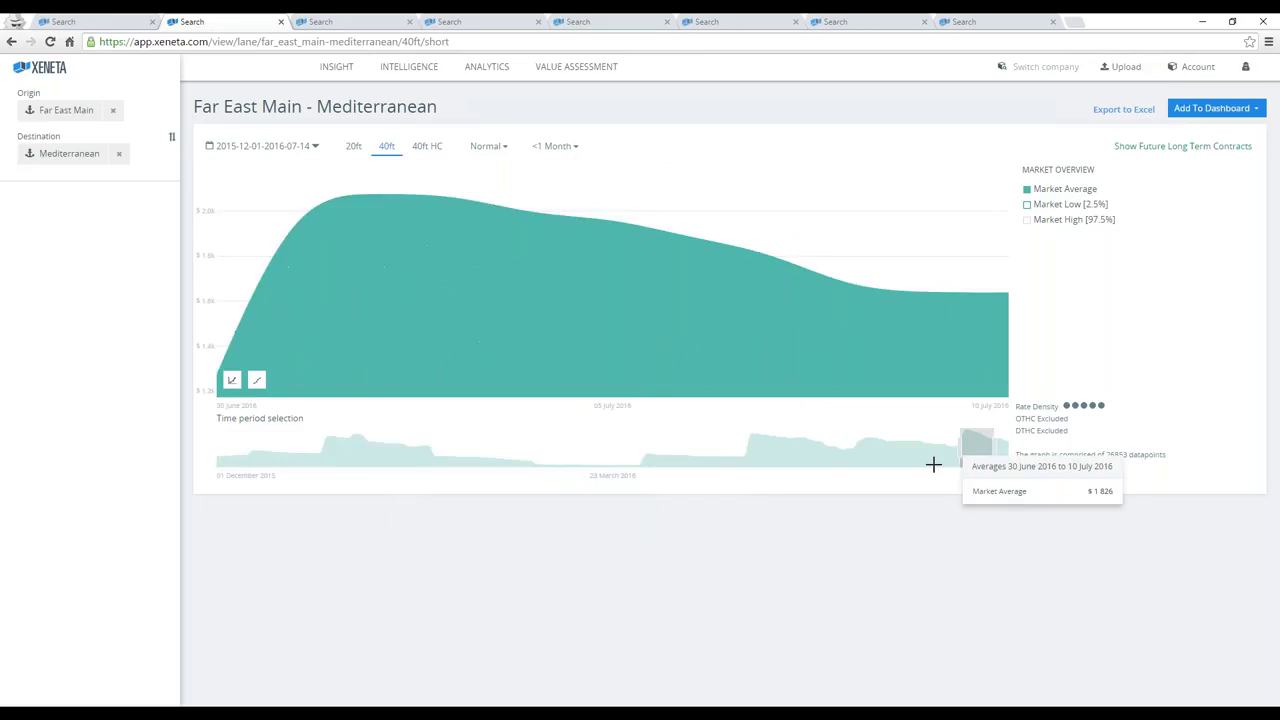
pyautogui.click(930, 460)
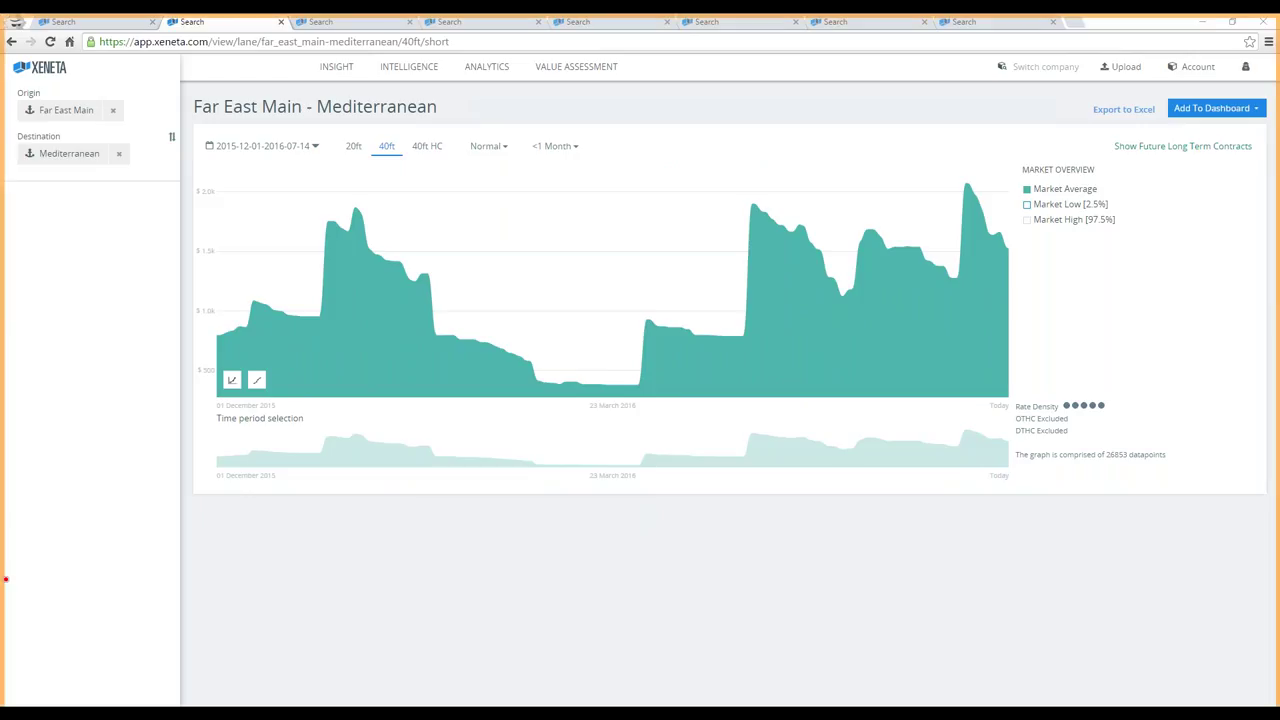
pyautogui.moveTo(385, 205)
pyautogui.mouseDown()
pyautogui.moveTo(298, 229)
pyautogui.moveTo(282, 281)
pyautogui.moveTo(300, 392)
pyautogui.moveTo(329, 413)
pyautogui.moveTo(429, 307)
pyautogui.moveTo(421, 226)
pyautogui.moveTo(385, 203)
pyautogui.mouseUp()
# - Switch the contract filter to Quarterly & Long Term Contracts (>3 Months)
pyautogui.click(555, 146)
pyautogui.click(548, 214)
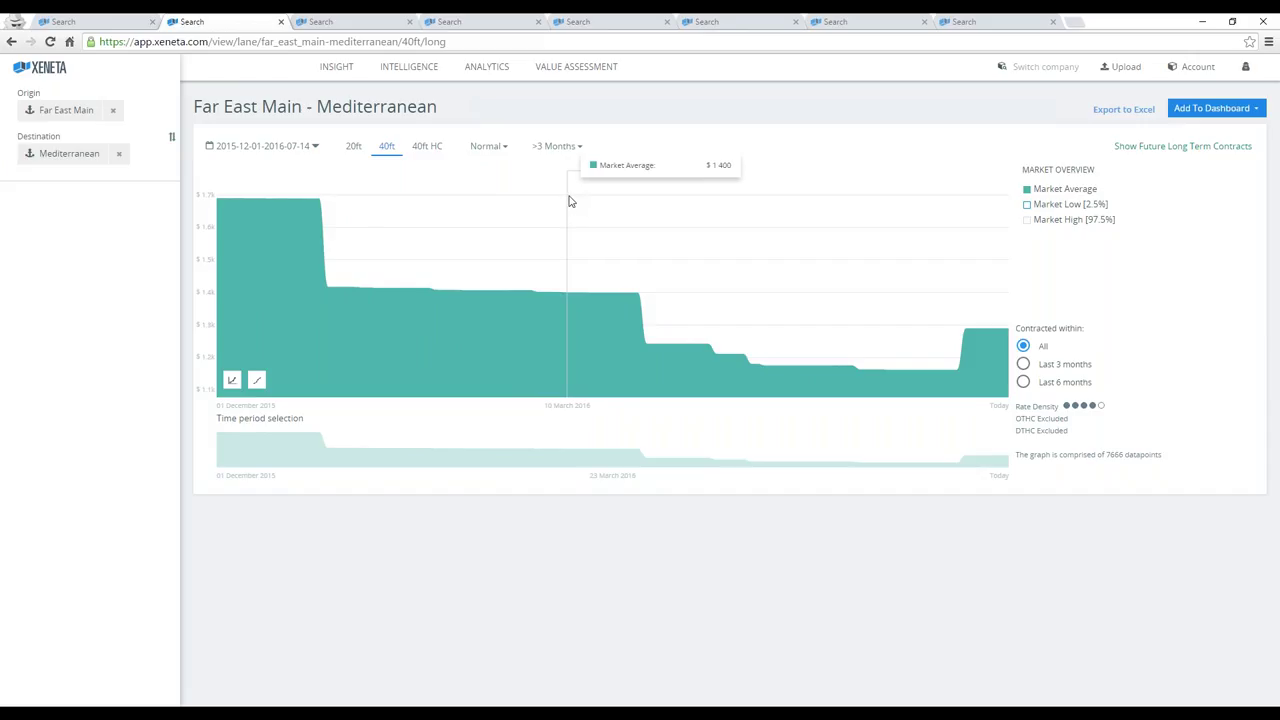
# - Open the North Europe Main – Far East Main lane and drag the period out to 01 December 2015–today
pyautogui.click(345, 21)
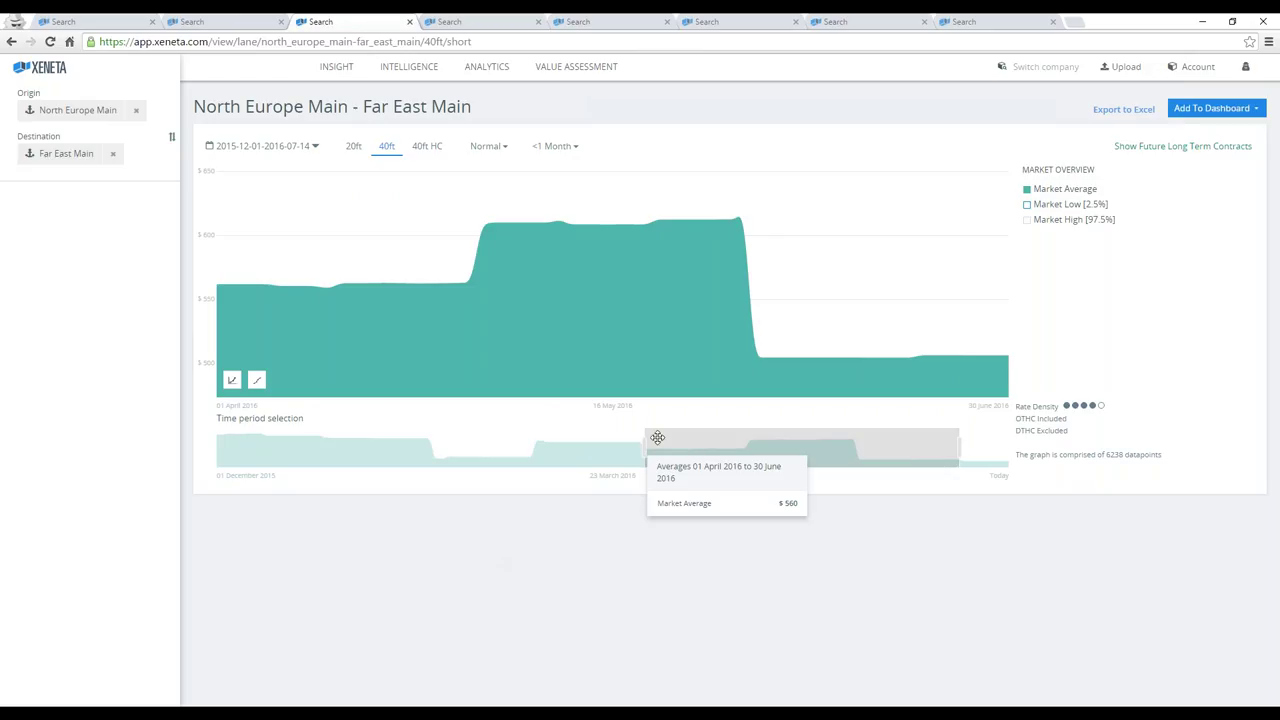
pyautogui.moveTo(635, 443); pyautogui.dragTo(218, 443)
pyautogui.moveTo(958, 443); pyautogui.dragTo(1006, 451)
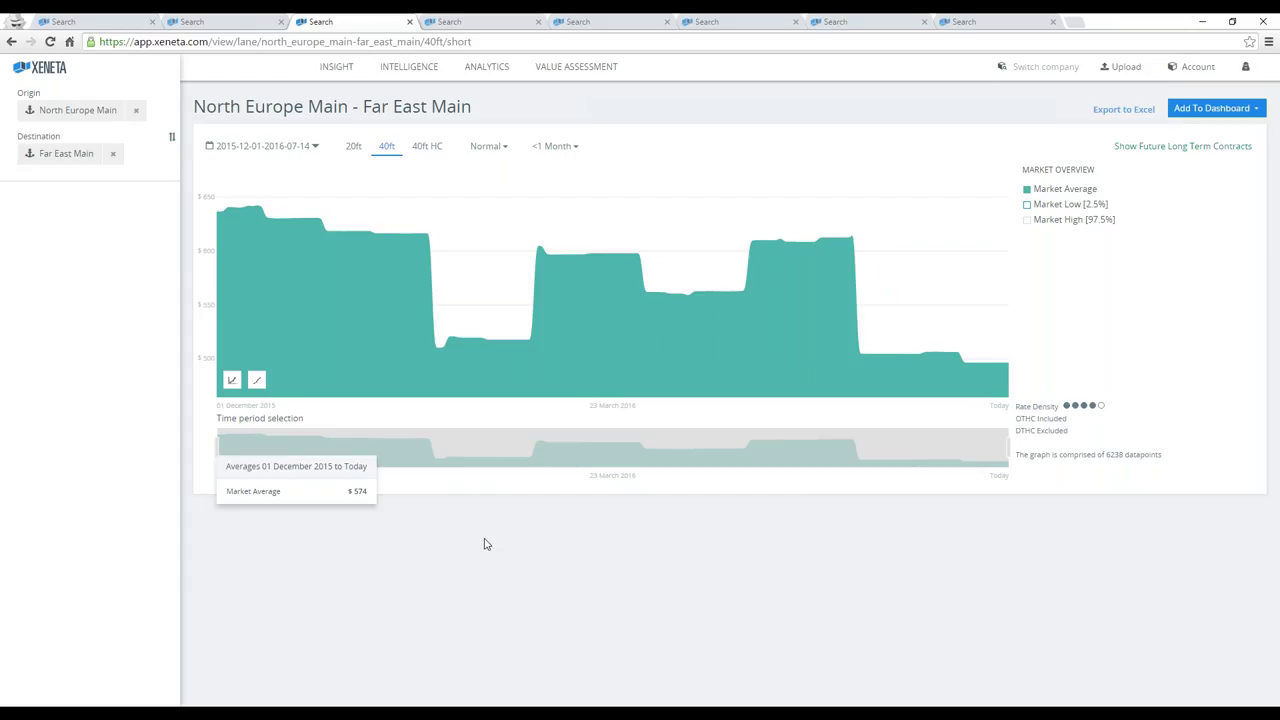
# - Choose >3 Months contracts, add a trend line and Market Low, and limit to Last 3 months
pyautogui.click(566, 143)
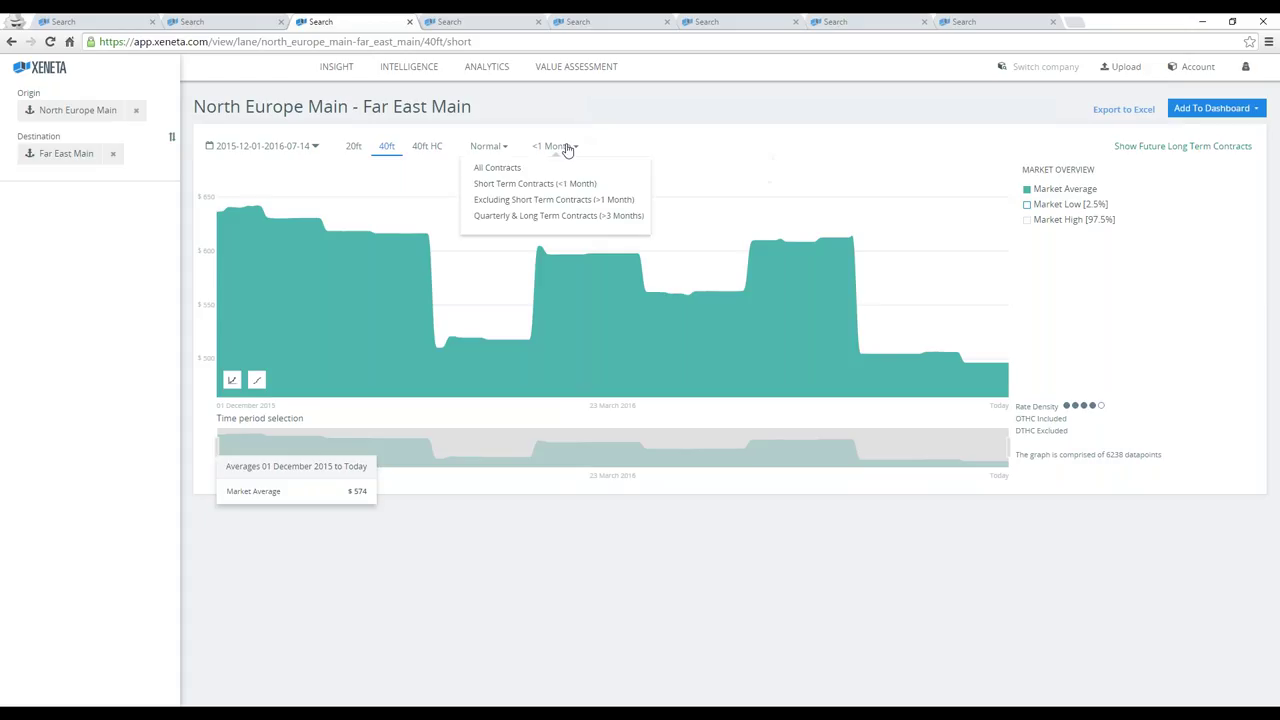
pyautogui.click(566, 223)
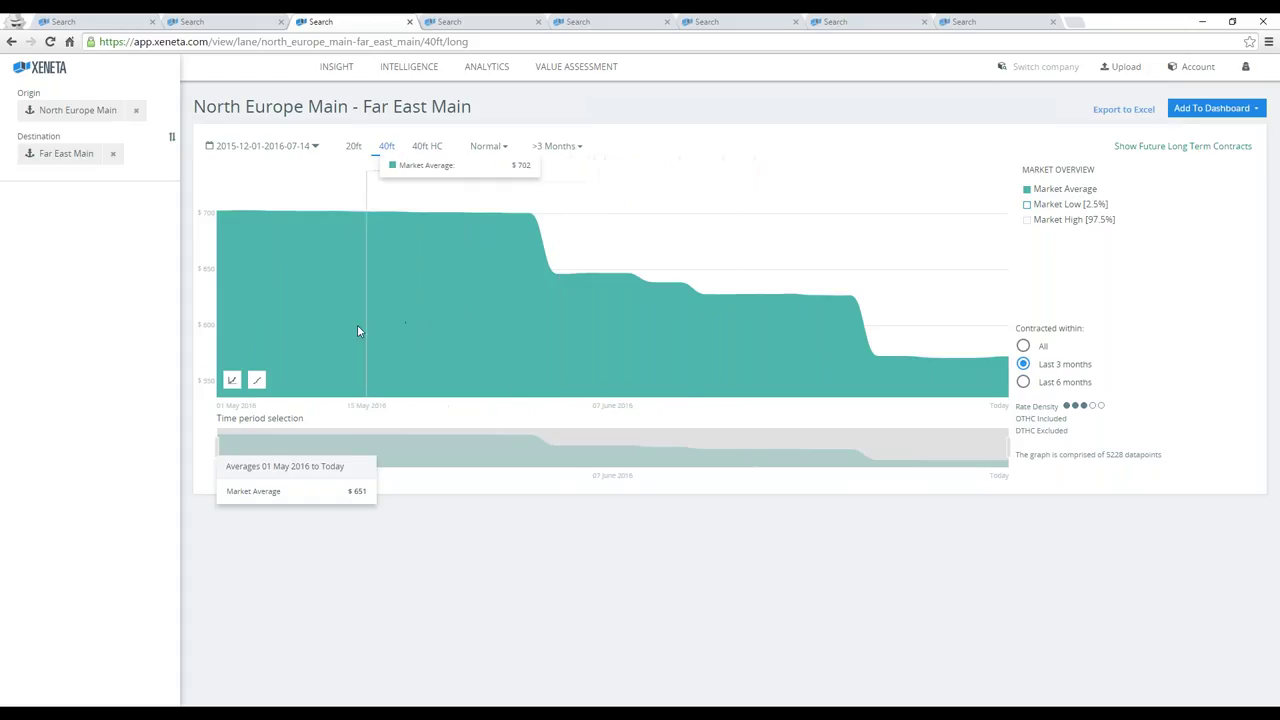
pyautogui.click(256, 380)
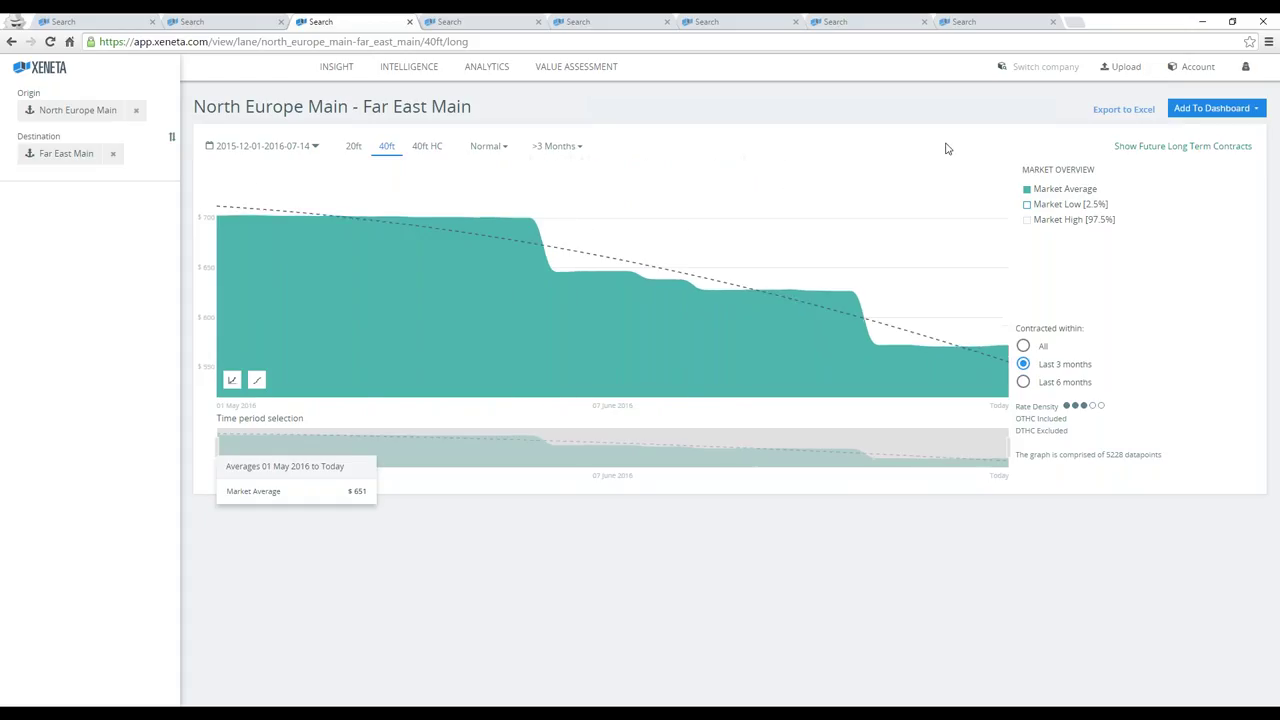
pyautogui.click(1030, 205)
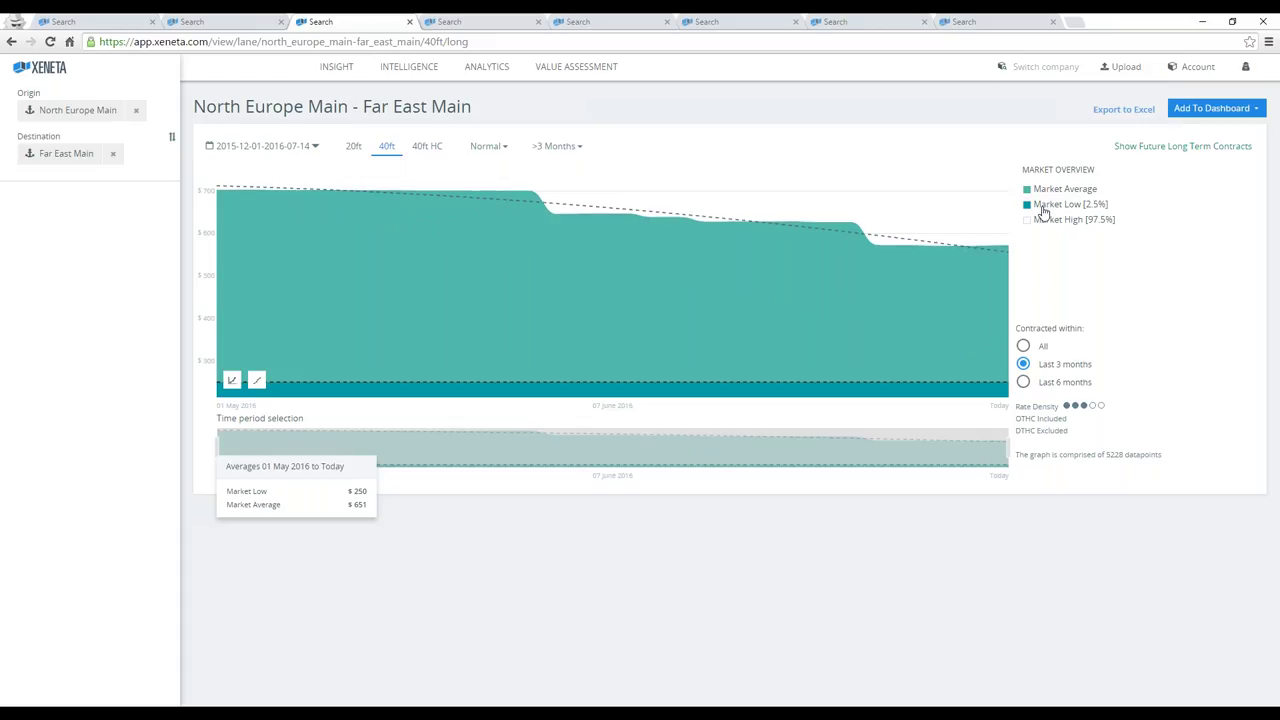
pyautogui.click(1023, 346)
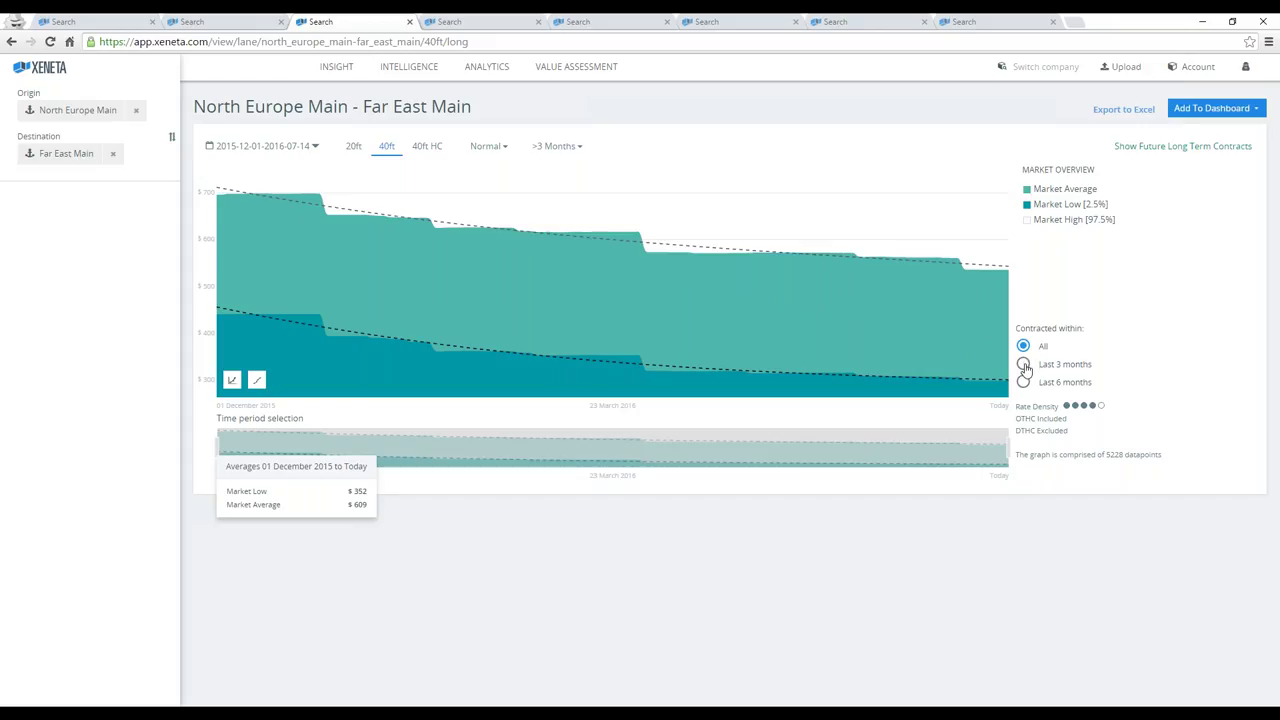
pyautogui.click(1023, 365)
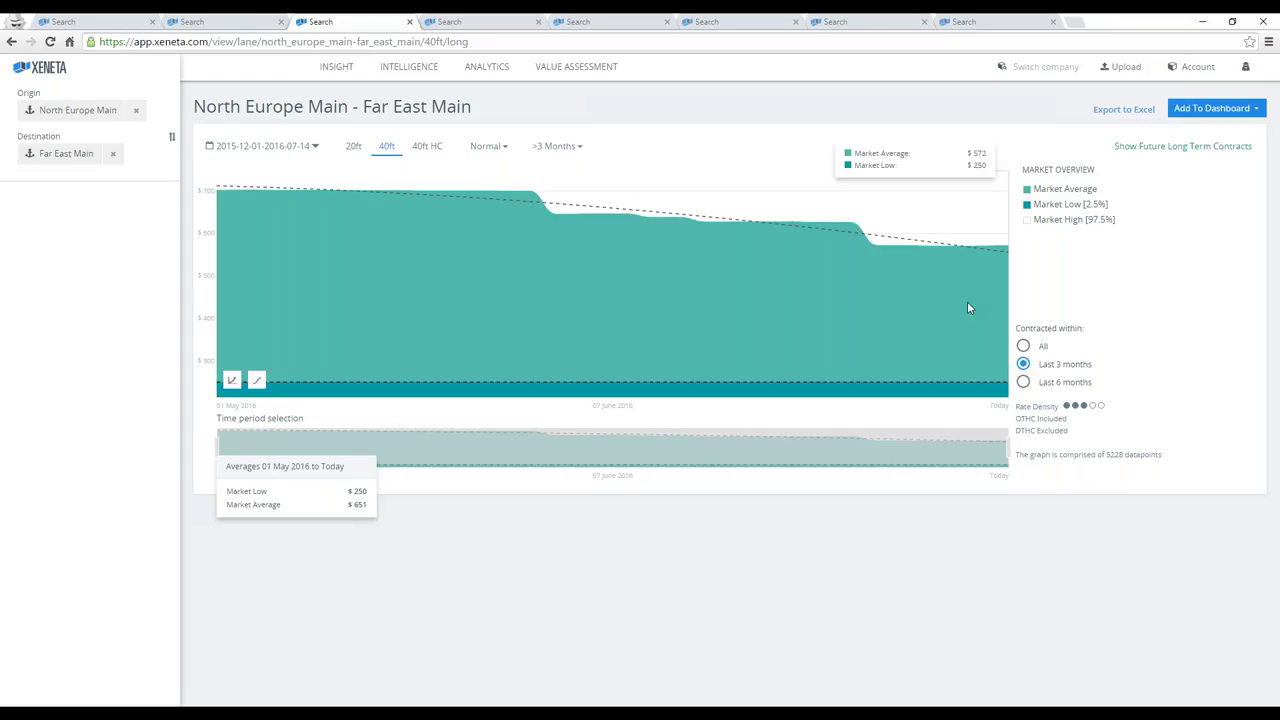
# - Move the chart's end date forward to 31 December 2016 and apply the new range
pyautogui.click(305, 146)
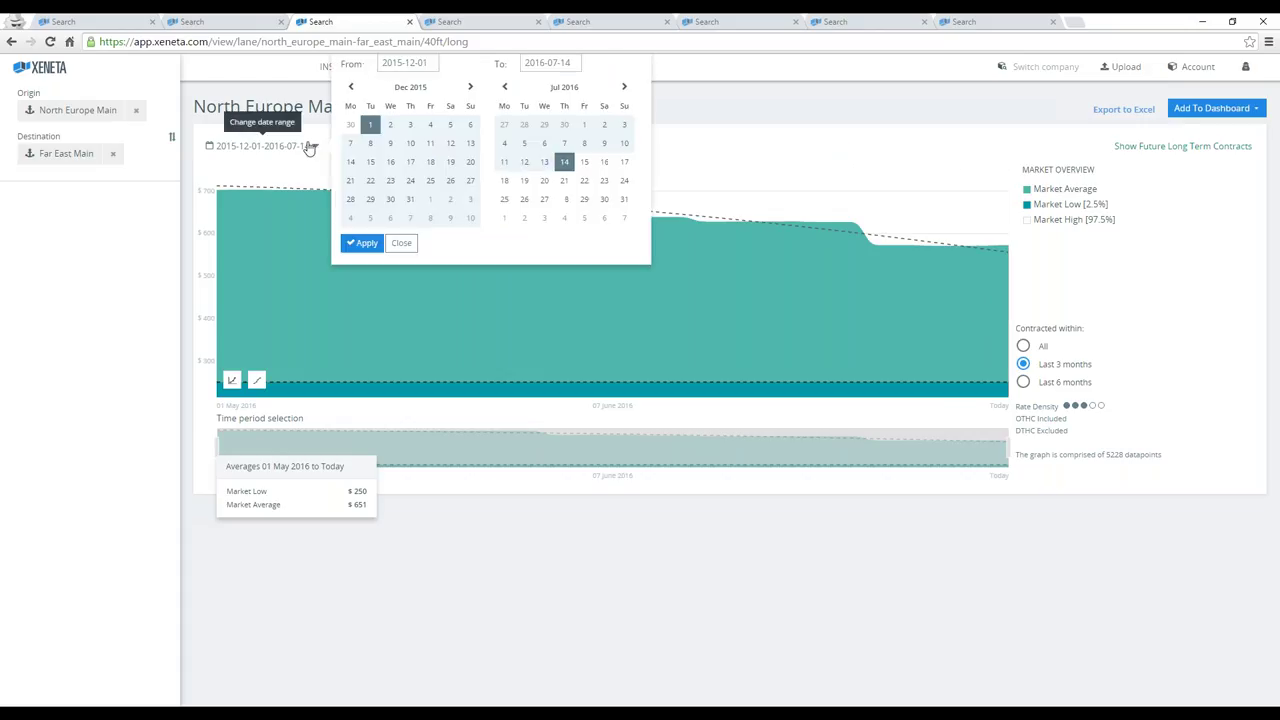
pyautogui.click(625, 87)
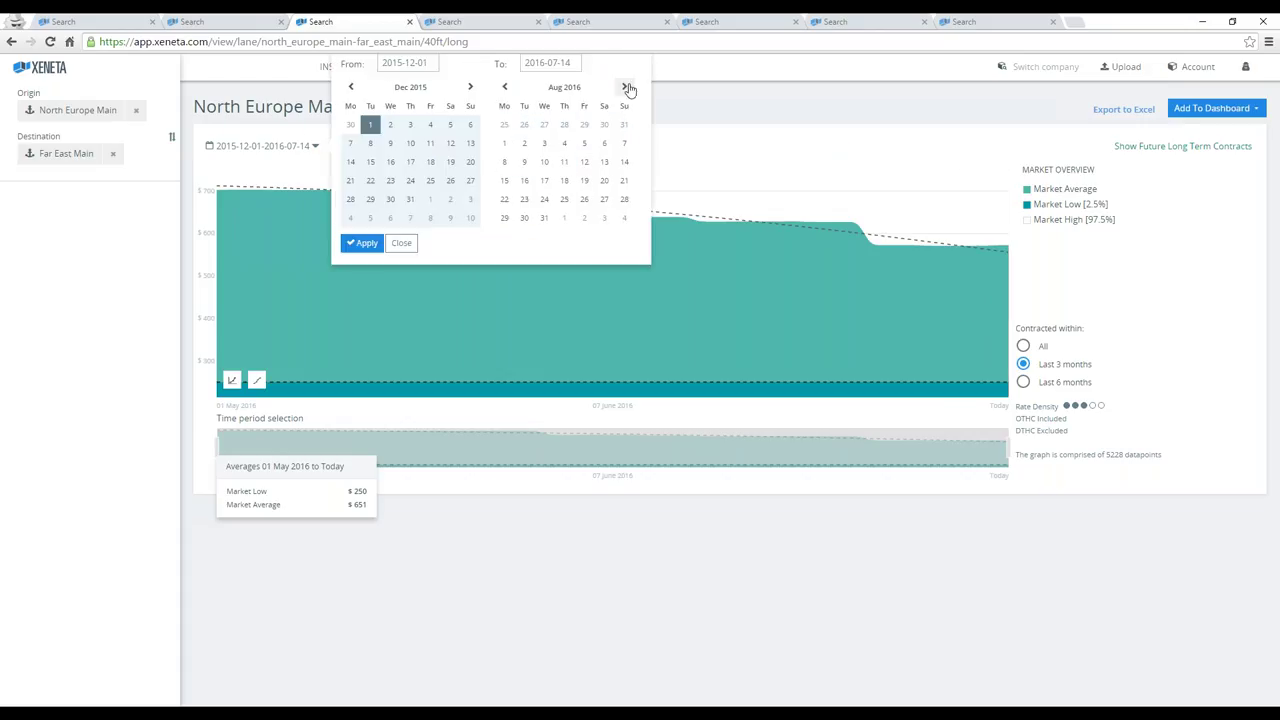
pyautogui.click(625, 87)
pyautogui.click(625, 87)
pyautogui.click(625, 87)
pyautogui.click(625, 87)
pyautogui.click(604, 199)
pyautogui.click(360, 243)
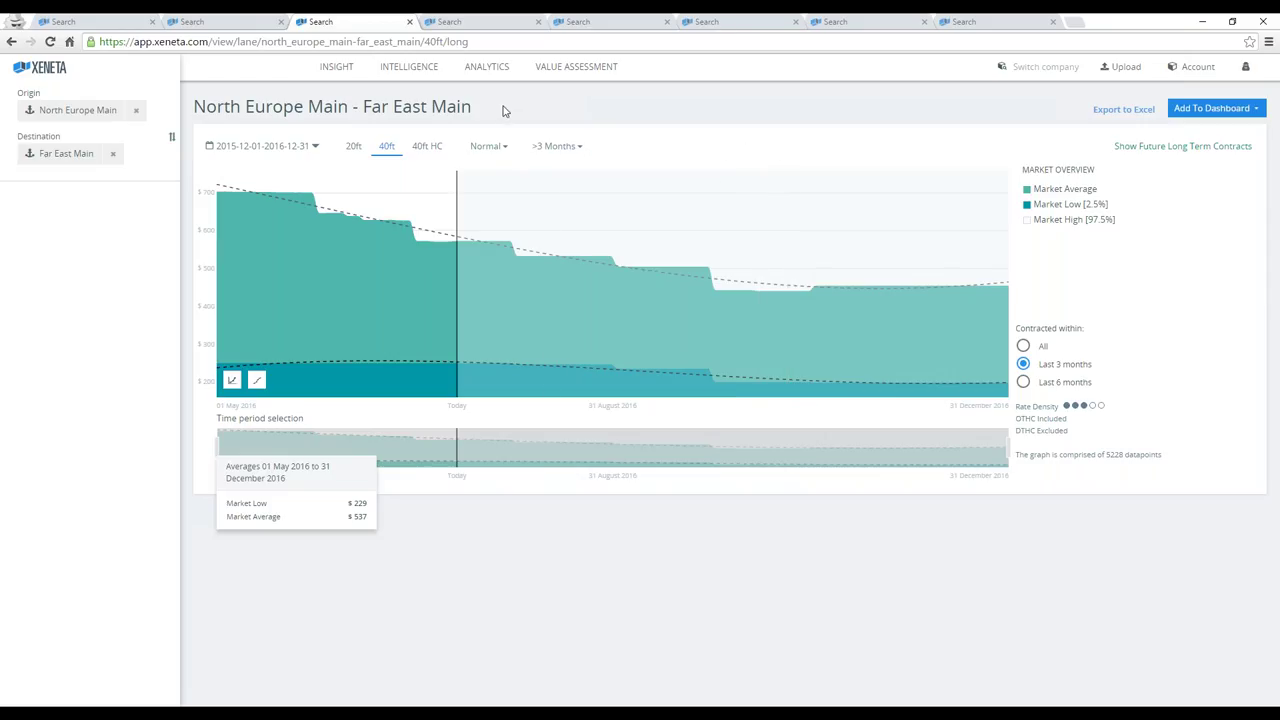
pyautogui.hotkey('ctrl', 'Tab')
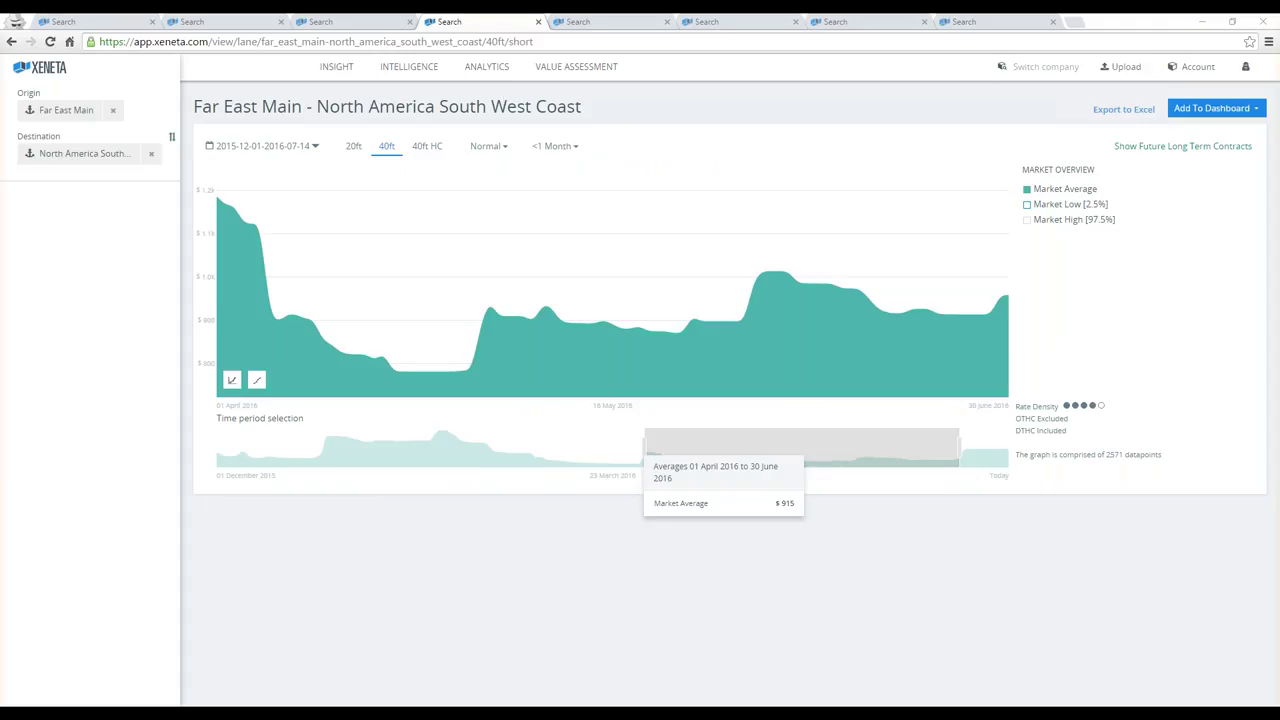
pyautogui.moveTo(533, 152); pyautogui.dragTo(611, 153)
pyautogui.moveTo(376, 156); pyautogui.dragTo(398, 157)
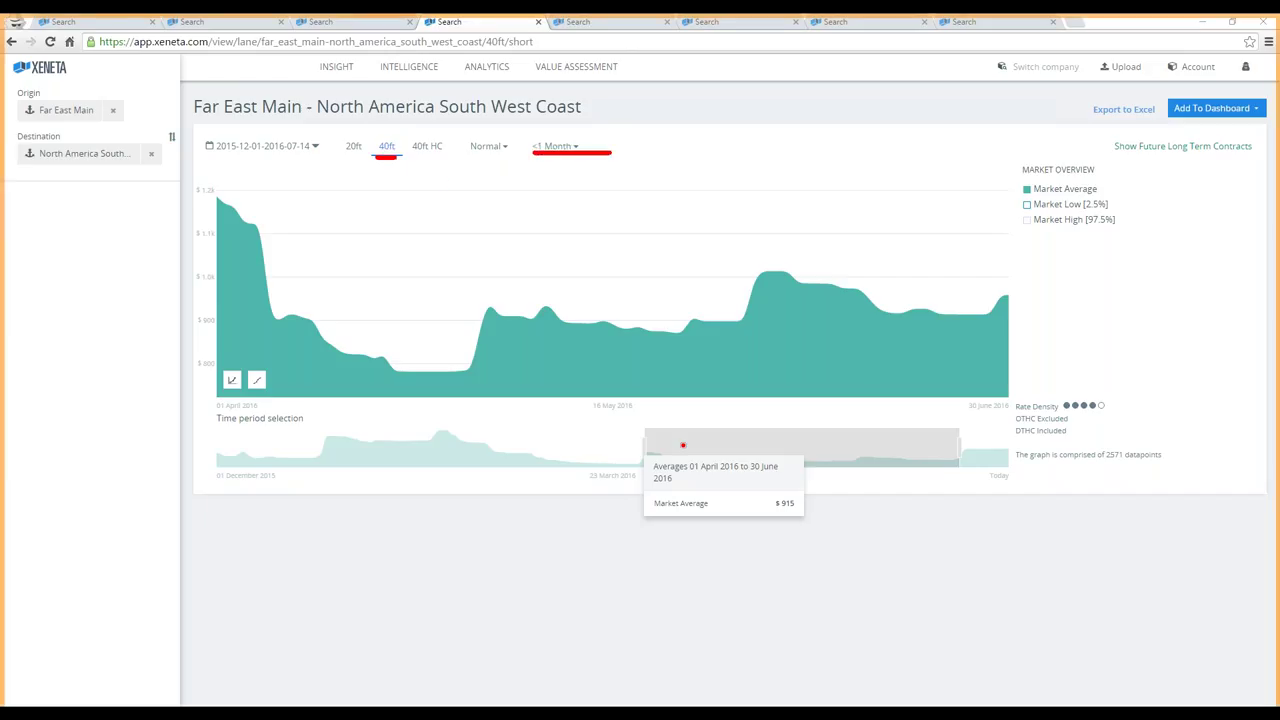
pyautogui.moveTo(648, 429); pyautogui.dragTo(943, 434)
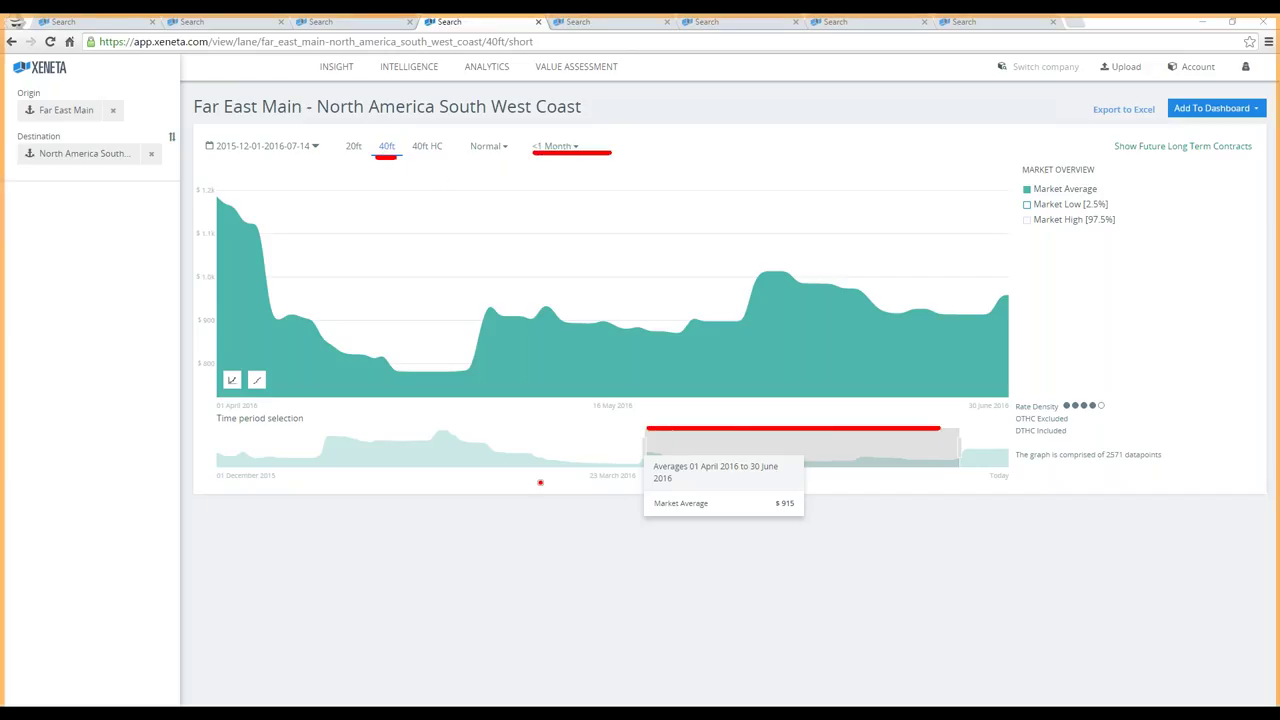
pyautogui.press('Escape')
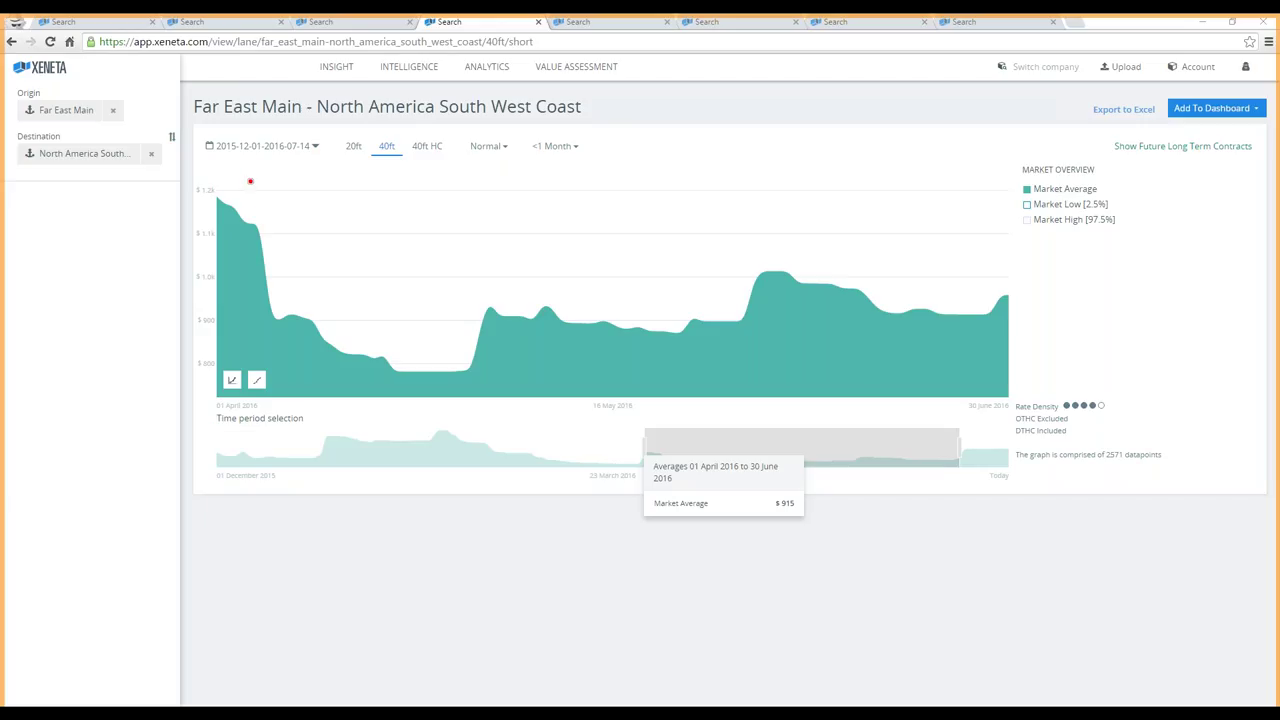
pyautogui.moveTo(265, 170)
pyautogui.mouseDown()
pyautogui.moveTo(231, 205)
pyautogui.moveTo(240, 214)
pyautogui.mouseUp()
pyautogui.moveTo(408, 374); pyautogui.dragTo(453, 373)
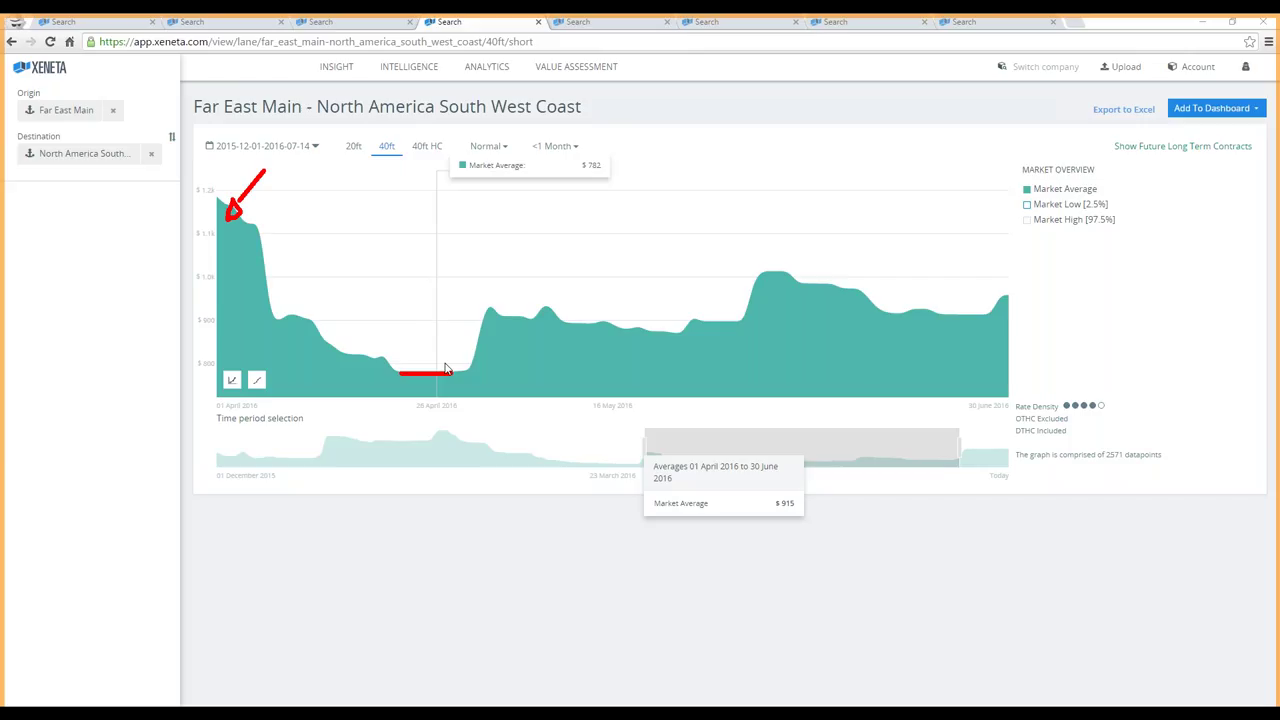
pyautogui.press('Escape')
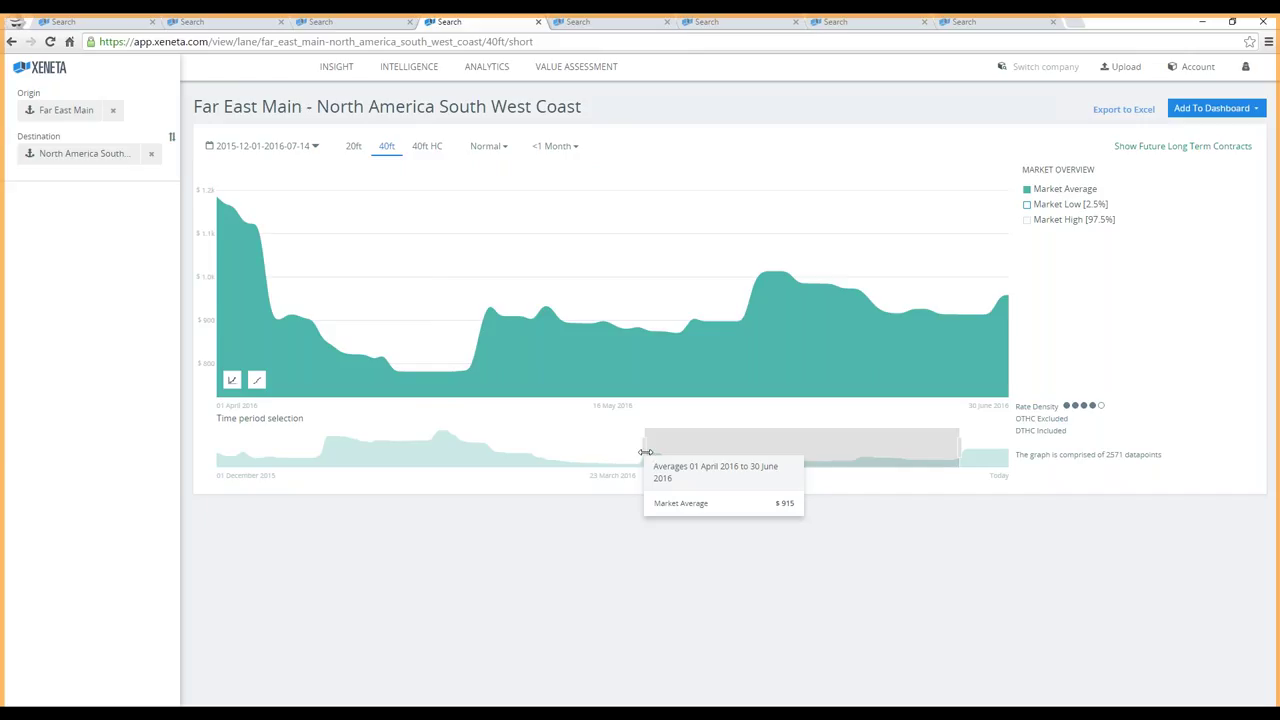
# - Widen the charted period to December 2015–today, then add Market Low and dashed trendlines
pyautogui.moveTo(644, 448); pyautogui.dragTo(217, 448)
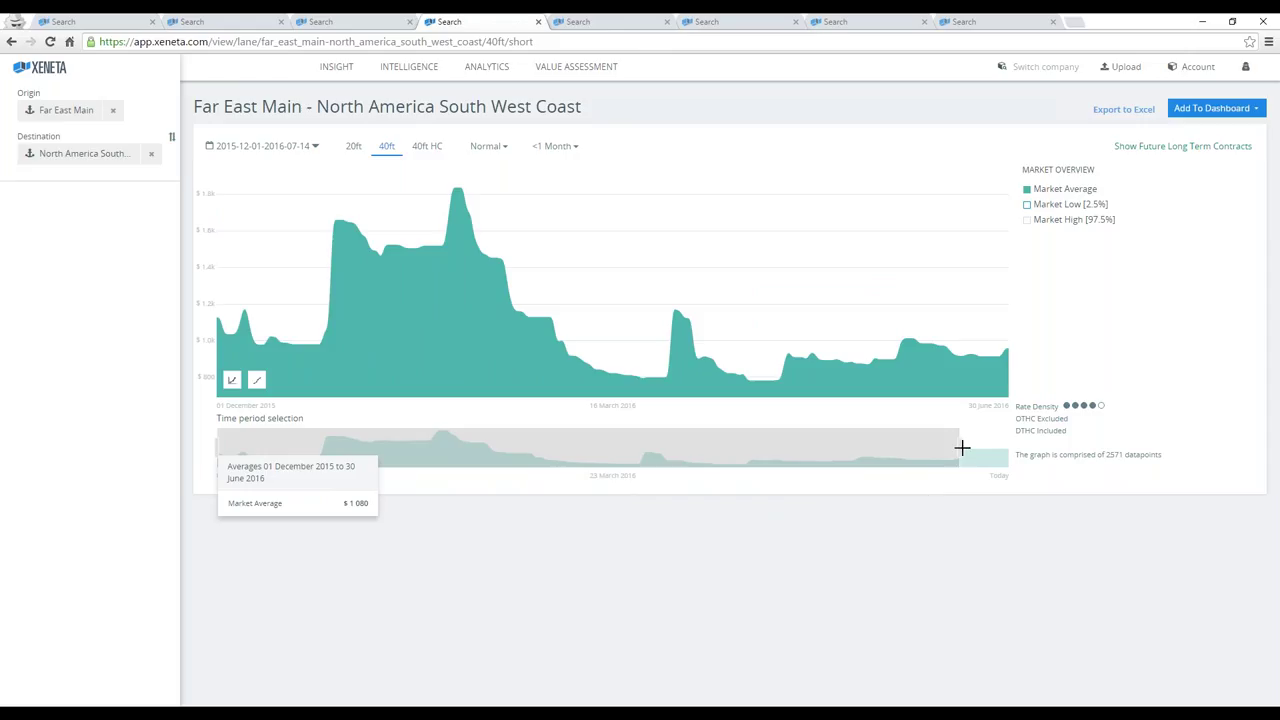
pyautogui.moveTo(960, 445); pyautogui.dragTo(1008, 446)
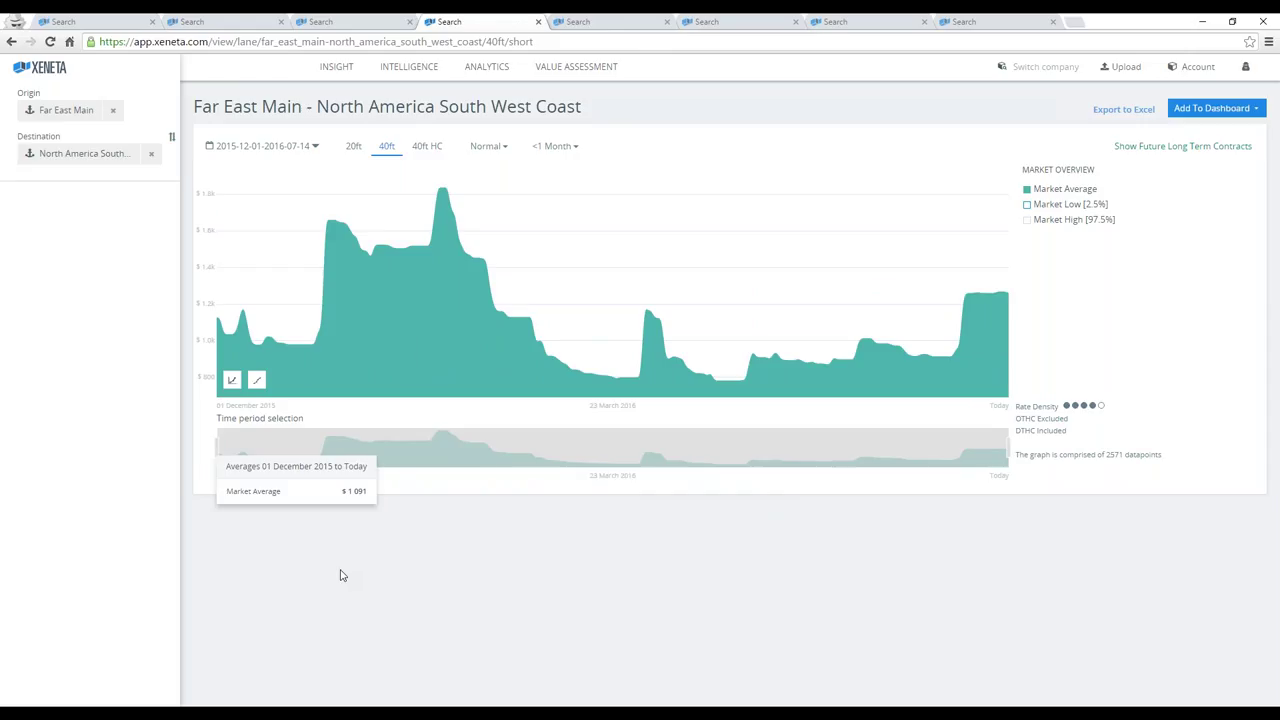
pyautogui.click(1055, 203)
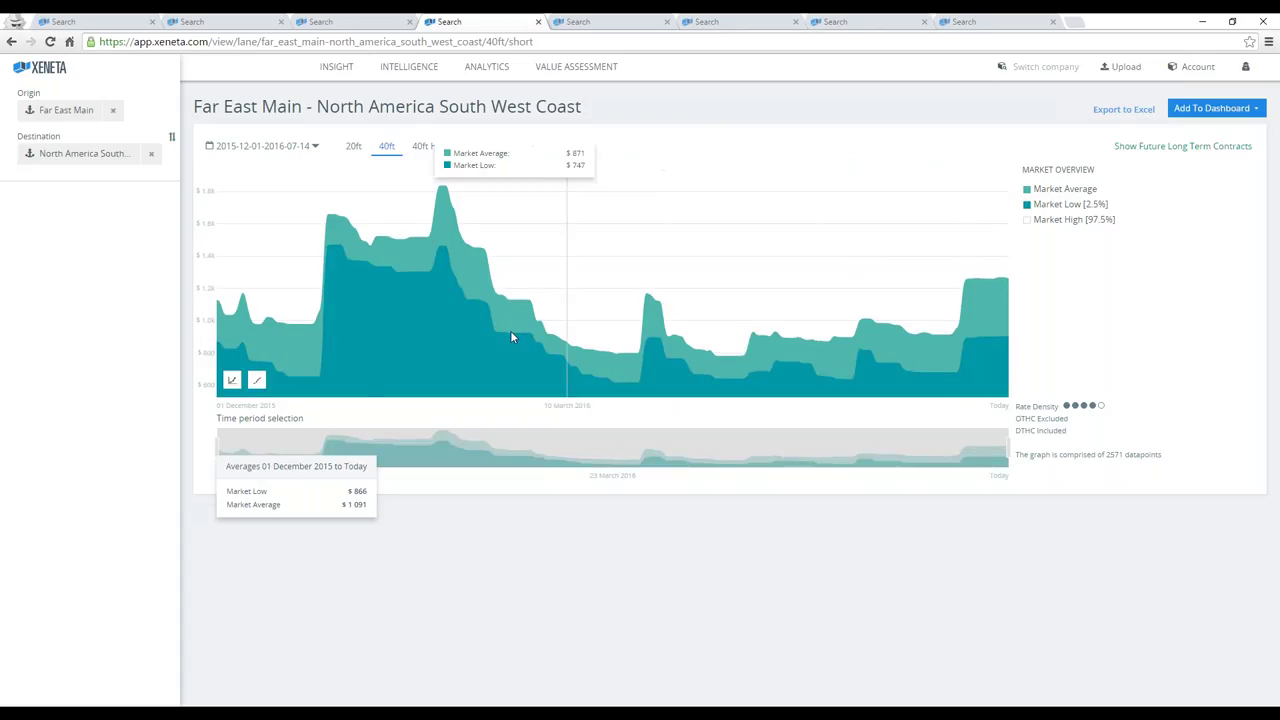
pyautogui.click(257, 381)
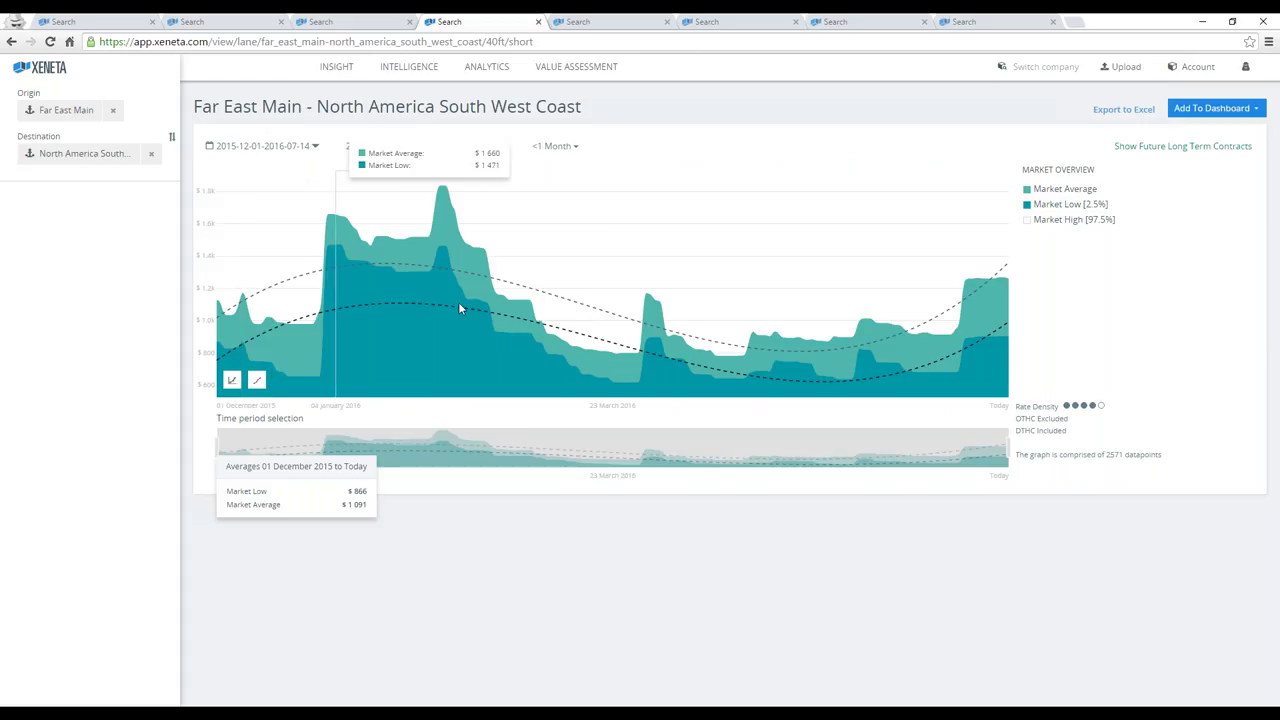
# - Remove the Market Low series and limit the chart to >3 Months contracts
pyautogui.click(1076, 206)
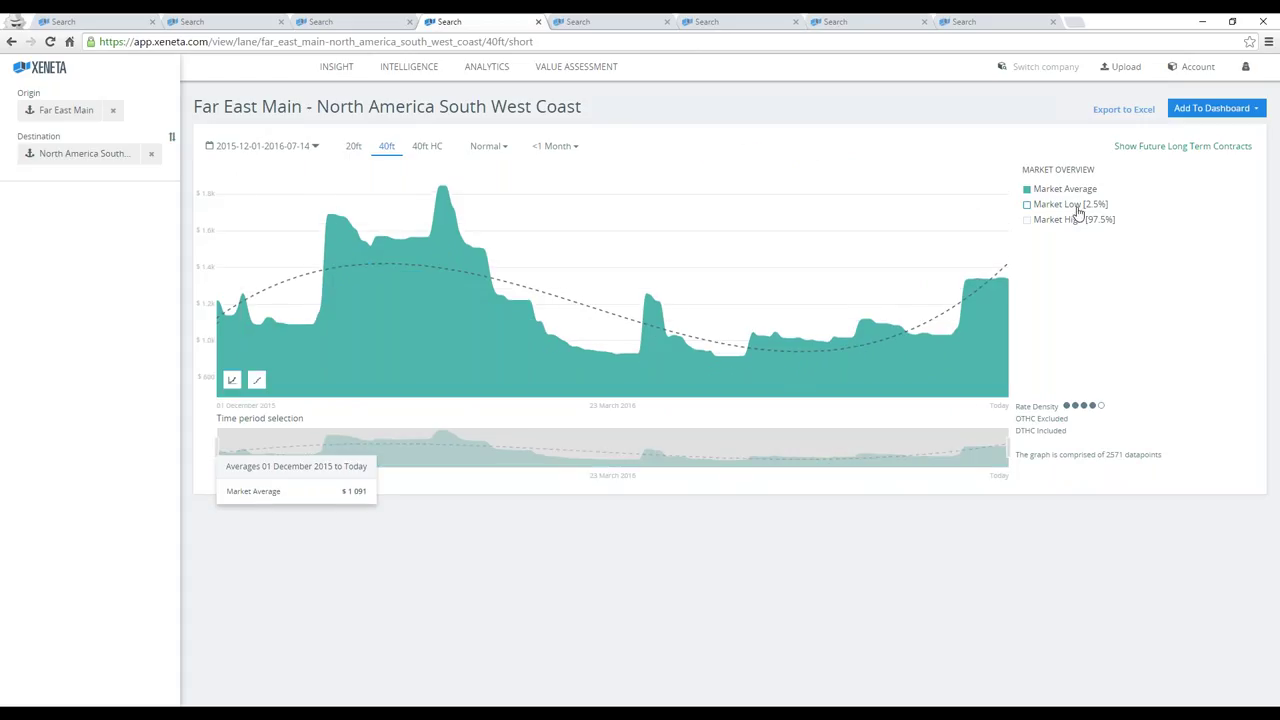
pyautogui.click(555, 146)
pyautogui.click(555, 215)
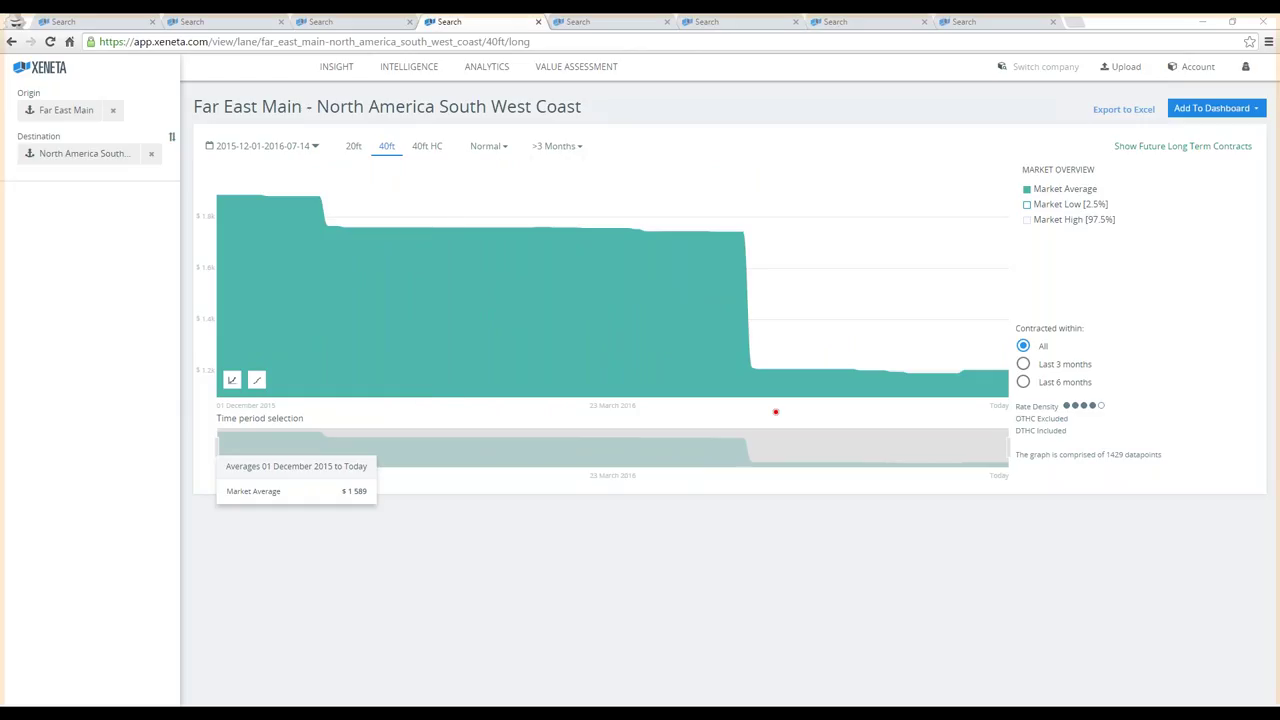
pyautogui.moveTo(775, 237)
pyautogui.mouseDown()
pyautogui.moveTo(727, 228)
pyautogui.moveTo(699, 285)
pyautogui.moveTo(704, 403)
pyautogui.moveTo(720, 413)
pyautogui.moveTo(798, 315)
pyautogui.moveTo(796, 272)
pyautogui.moveTo(772, 238)
pyautogui.mouseUp()
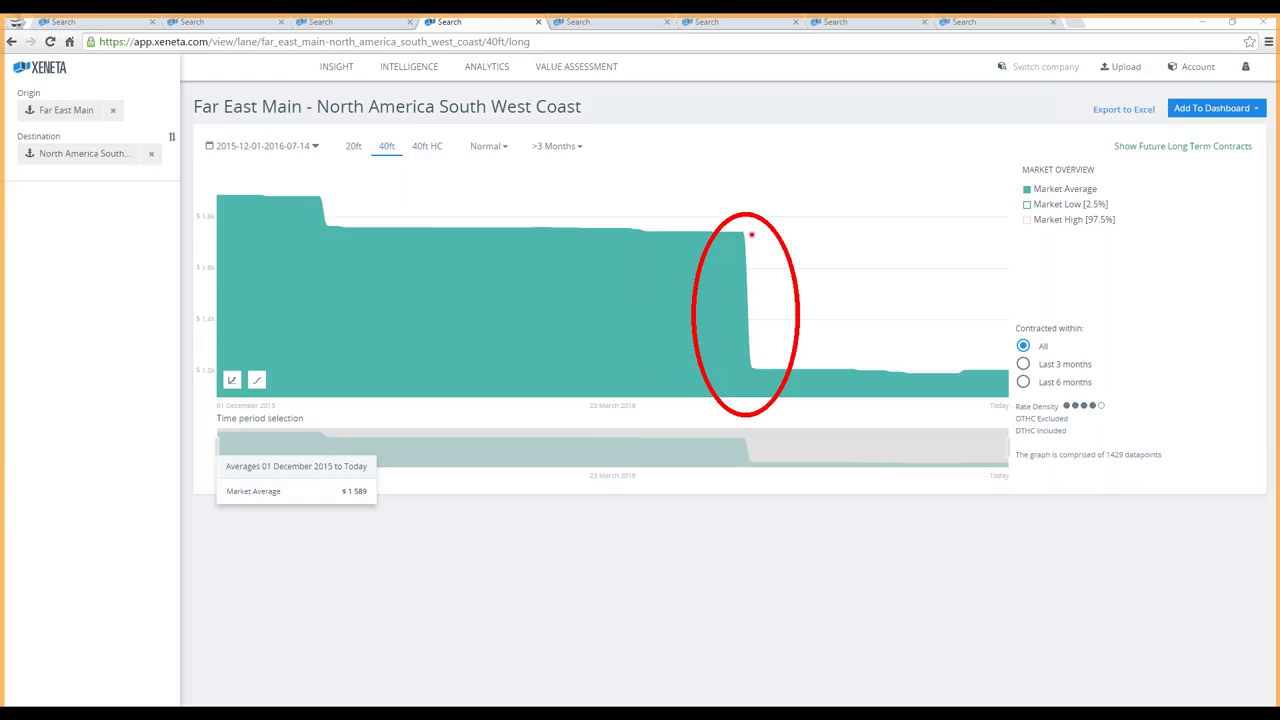
pyautogui.press('Escape')
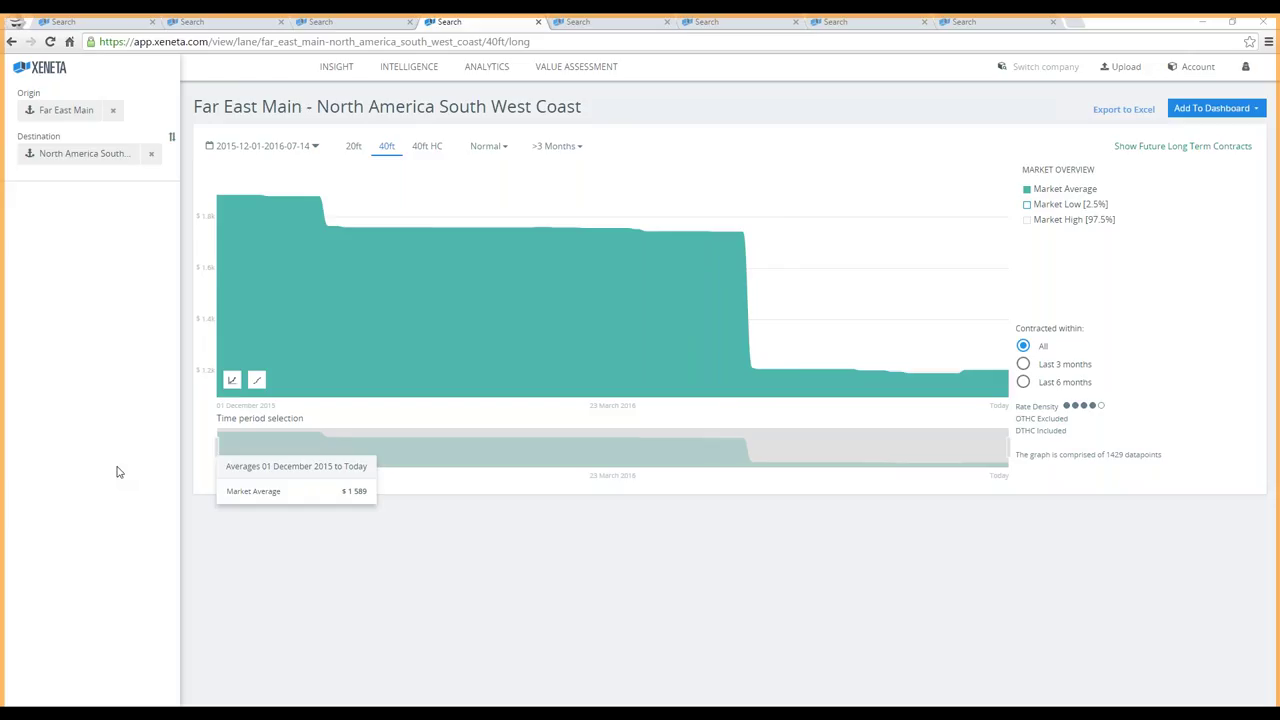
# - Set the end date to 30 September 2016 and turn on the dashed trendline
pyautogui.click(296, 147)
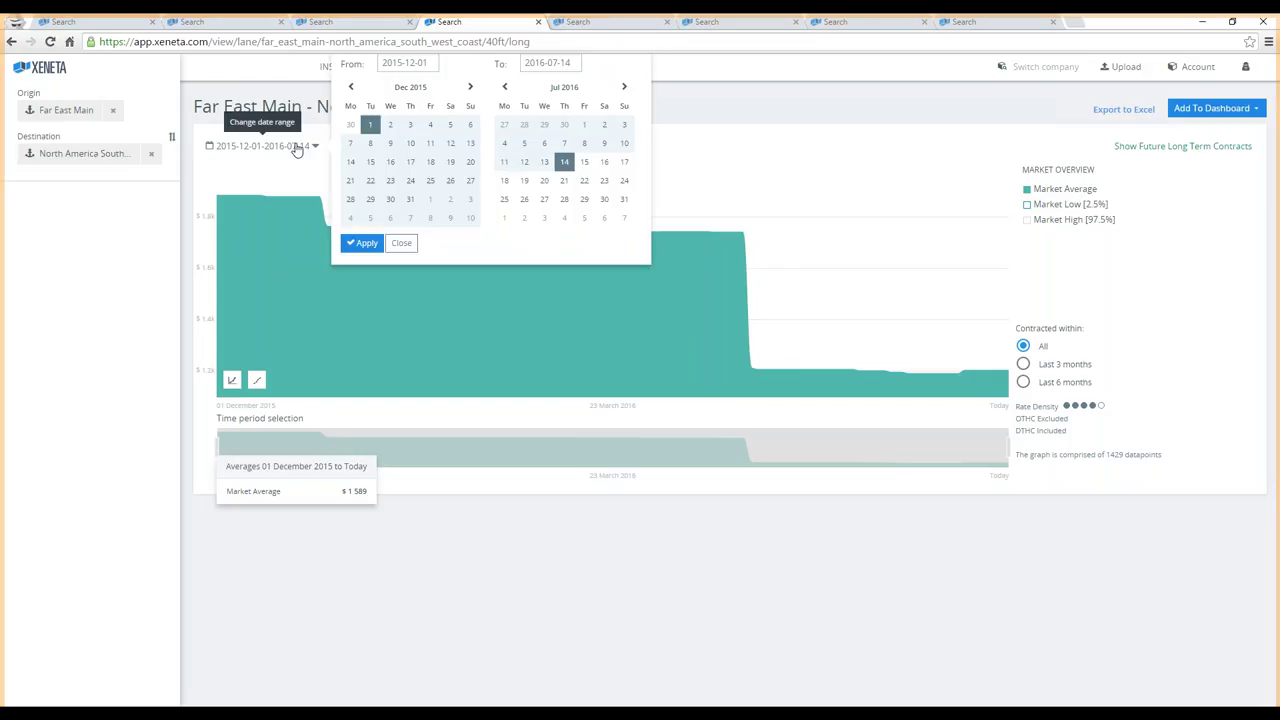
pyautogui.click(625, 88)
pyautogui.click(625, 88)
pyautogui.click(584, 199)
pyautogui.click(364, 243)
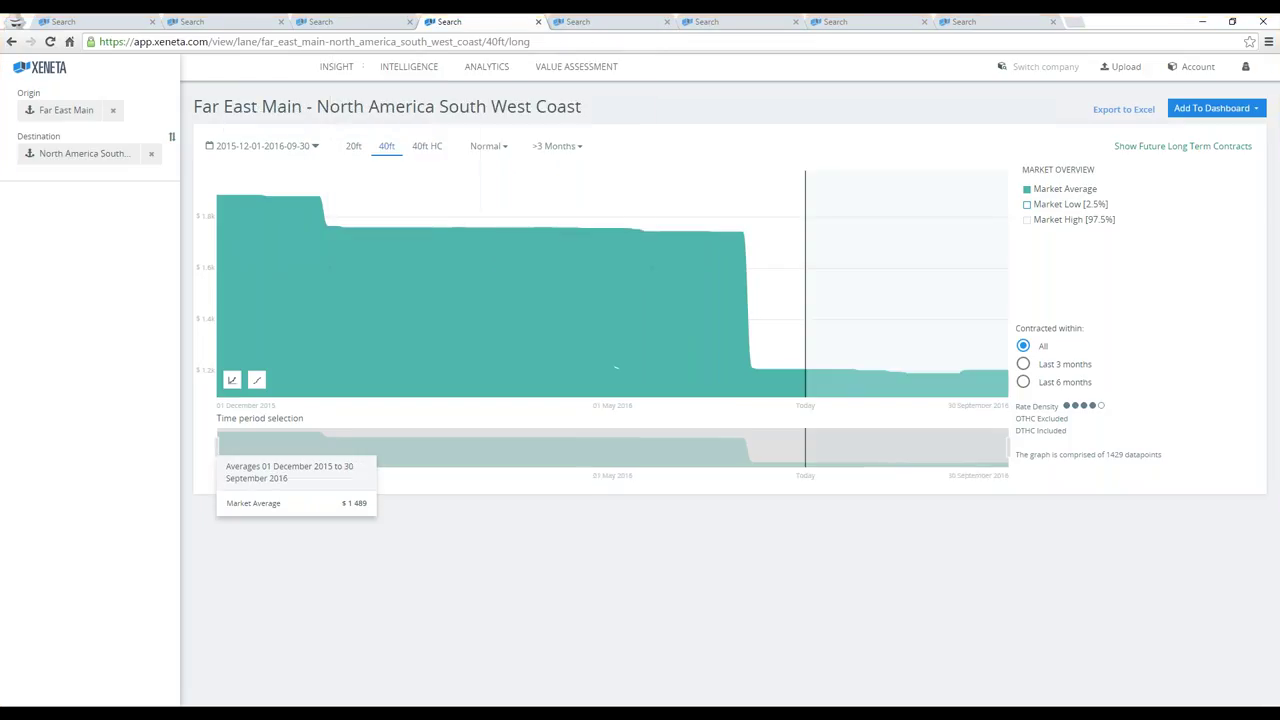
pyautogui.click(257, 383)
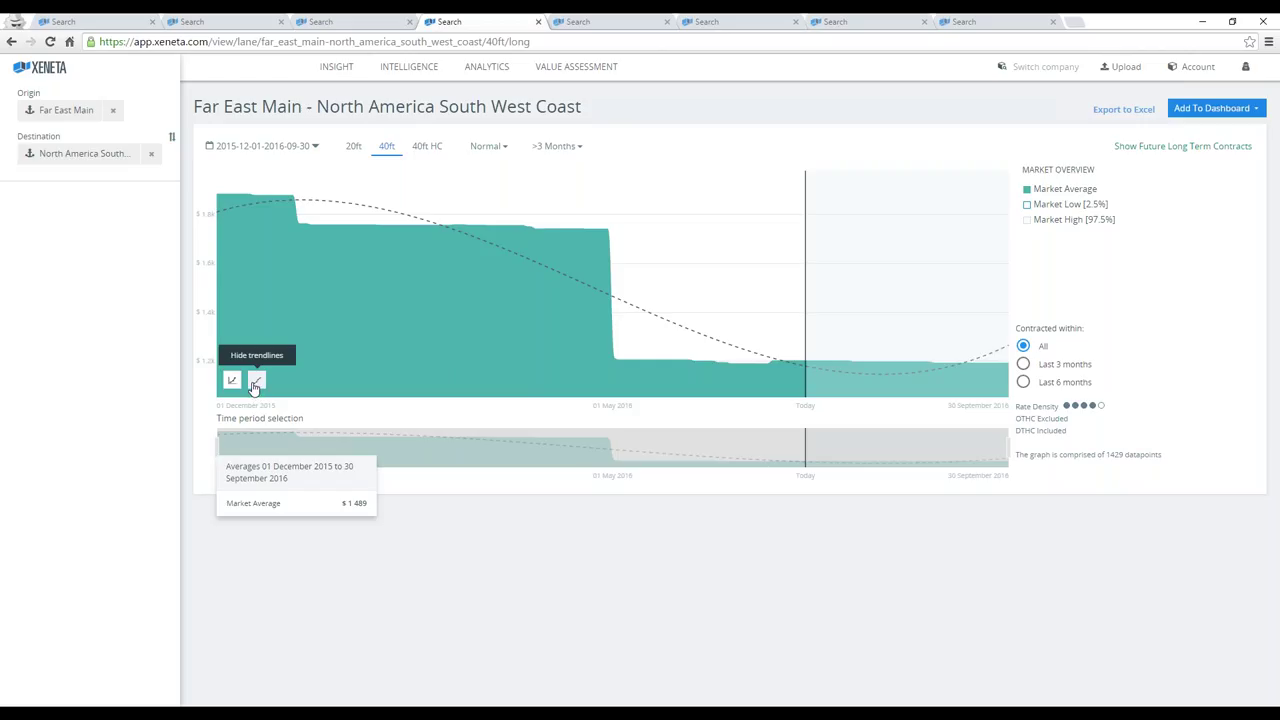
# - Switch to the Far East Main – US North East Coast lane and widen its period to December 2015–today
pyautogui.click(585, 22)
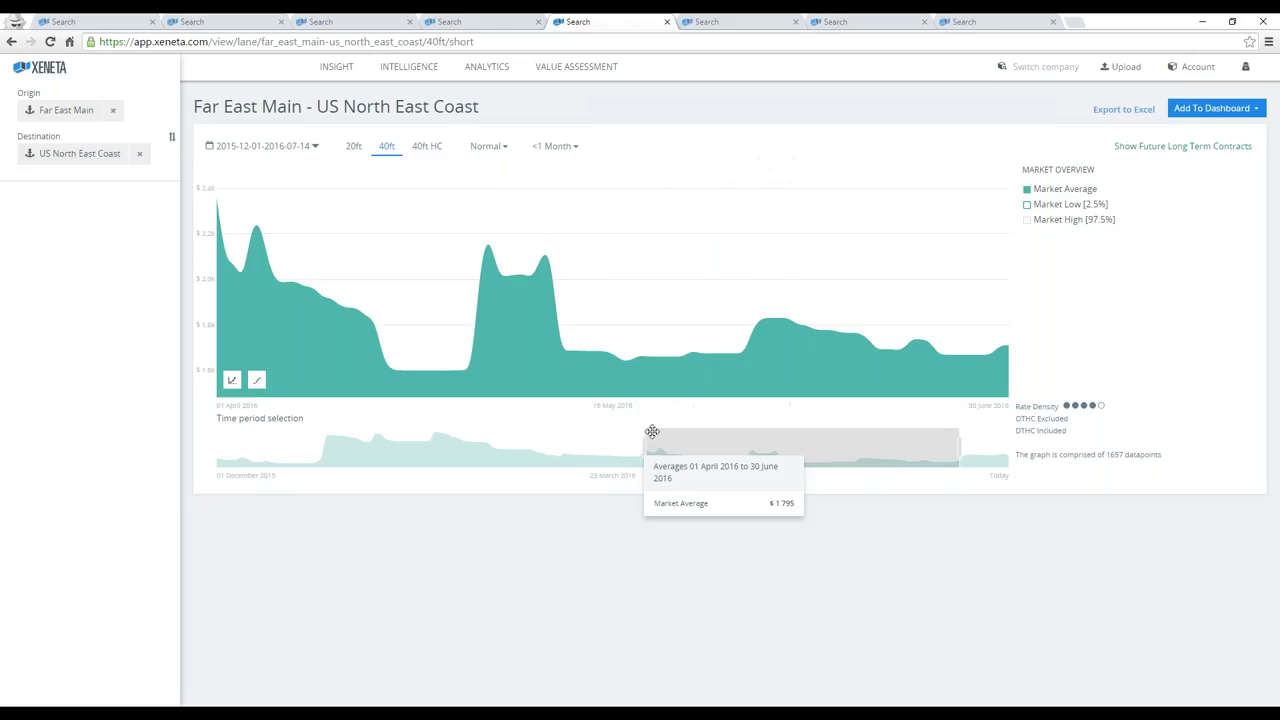
pyautogui.moveTo(650, 445); pyautogui.dragTo(217, 445)
pyautogui.moveTo(963, 446); pyautogui.dragTo(1006, 446)
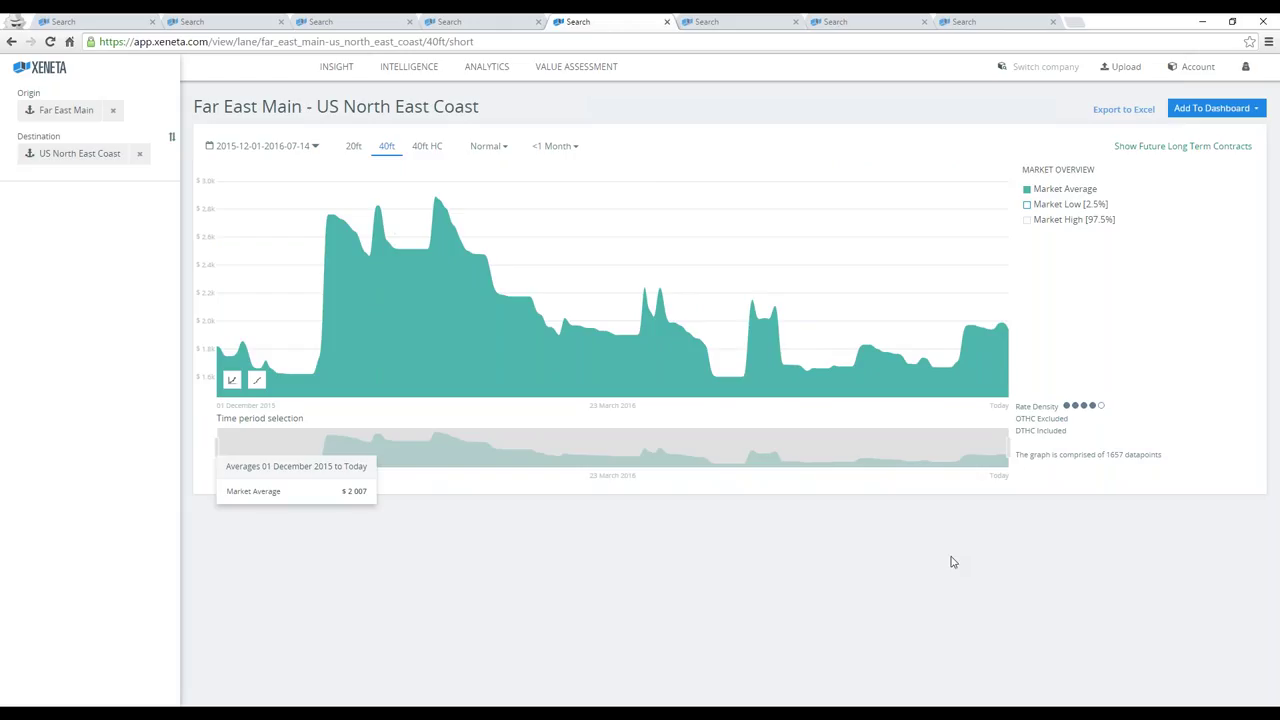
# - Add the Market Low series and set the contract period to Quarterly & Long Term Contracts
pyautogui.click(1040, 205)
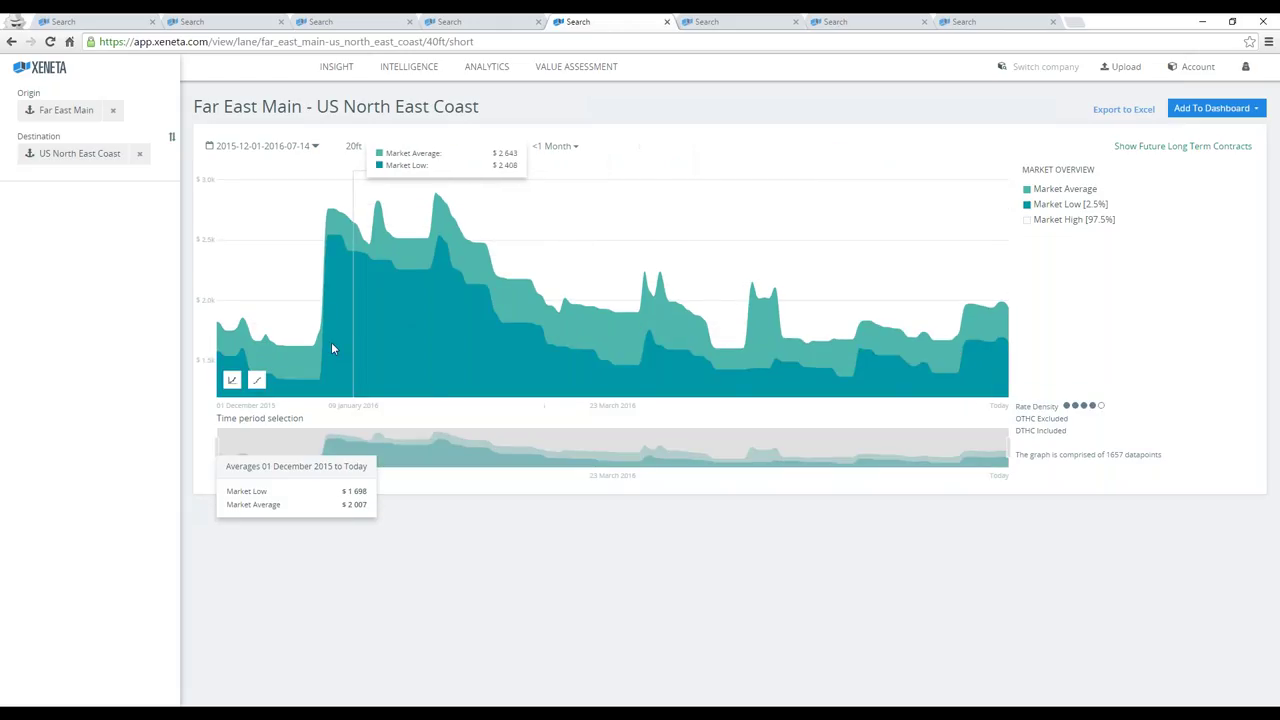
pyautogui.click(256, 381)
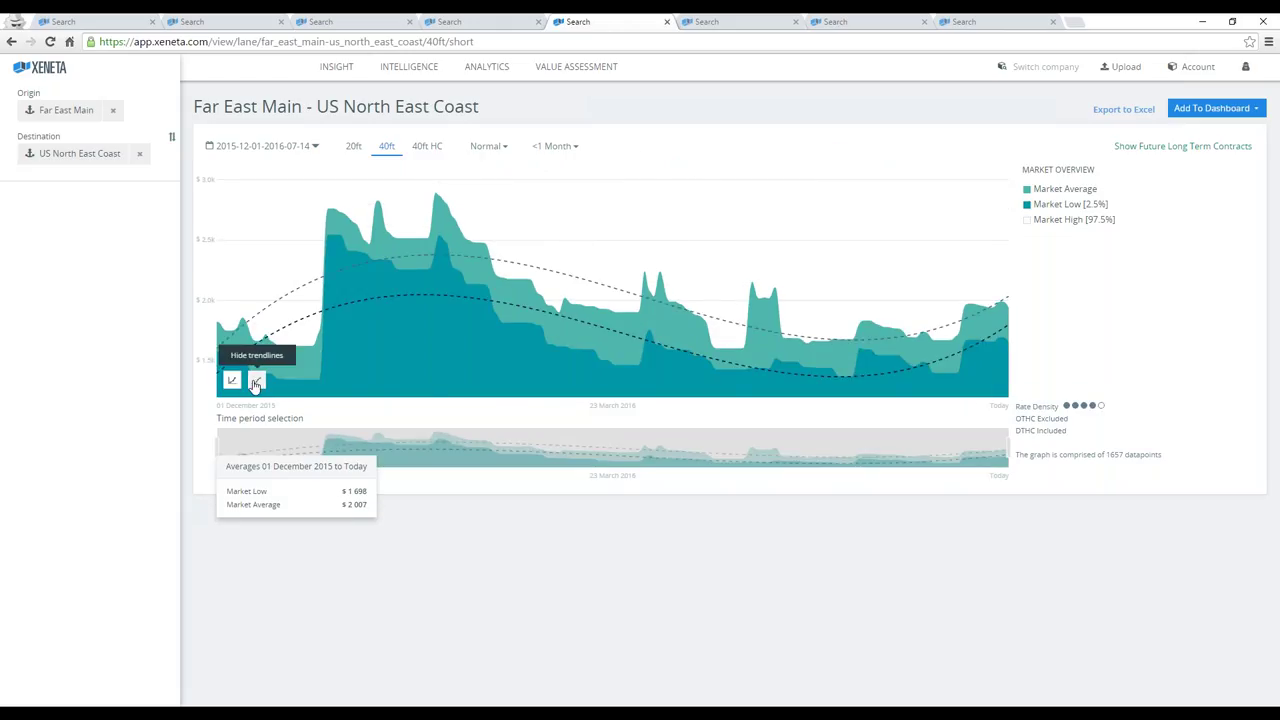
pyautogui.click(256, 382)
pyautogui.click(548, 146)
pyautogui.click(551, 216)
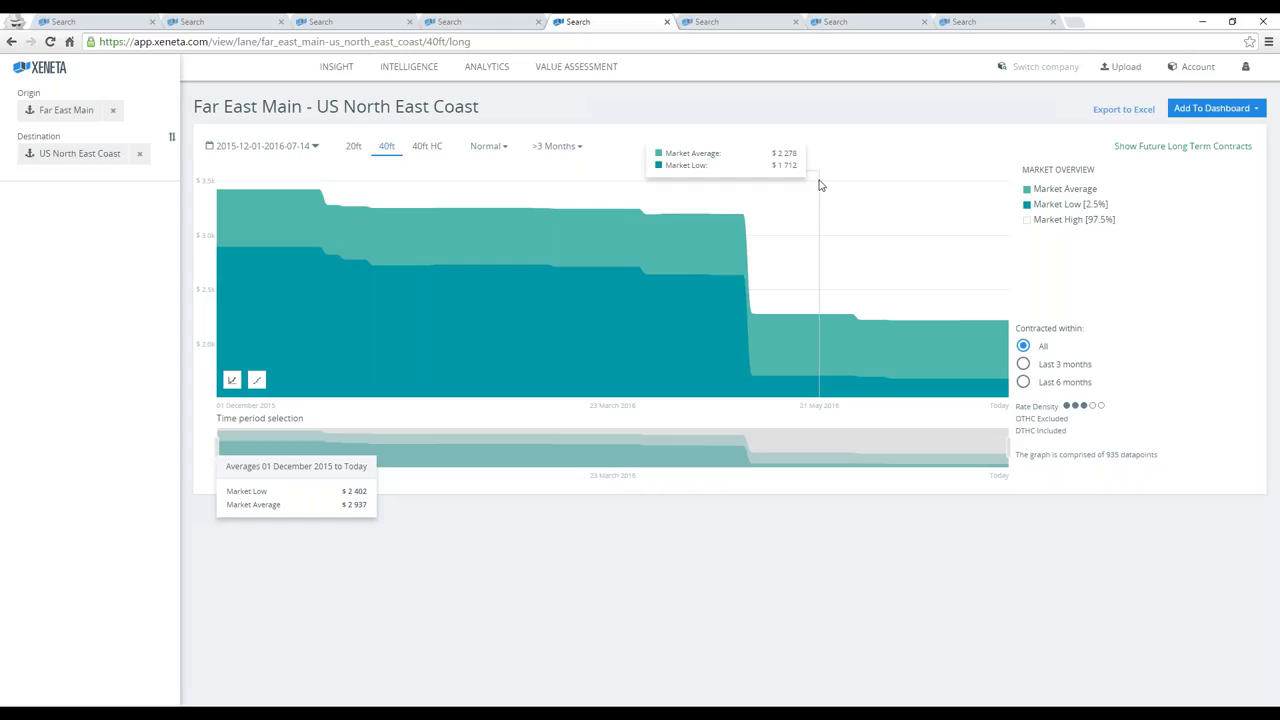
# - Extend the US North East Coast chart's end date to 30 September 2016
pyautogui.click(250, 145)
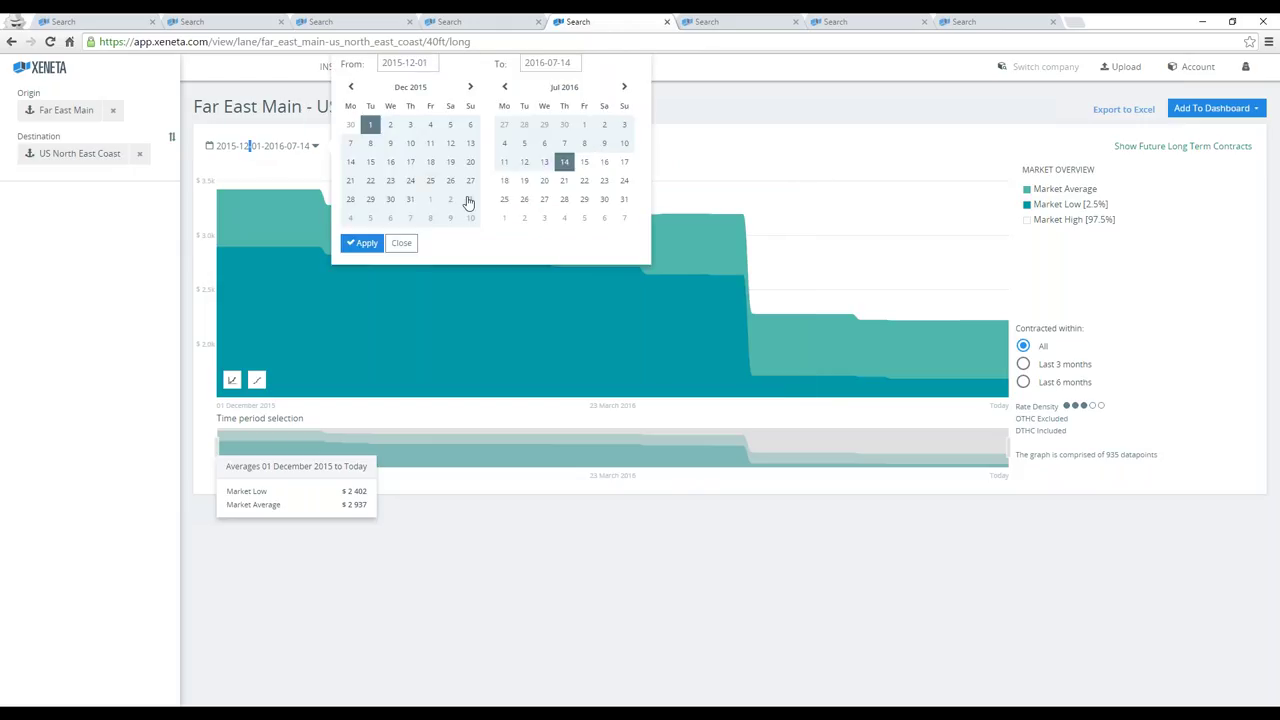
pyautogui.click(626, 88)
pyautogui.click(626, 88)
pyautogui.click(584, 199)
pyautogui.click(362, 243)
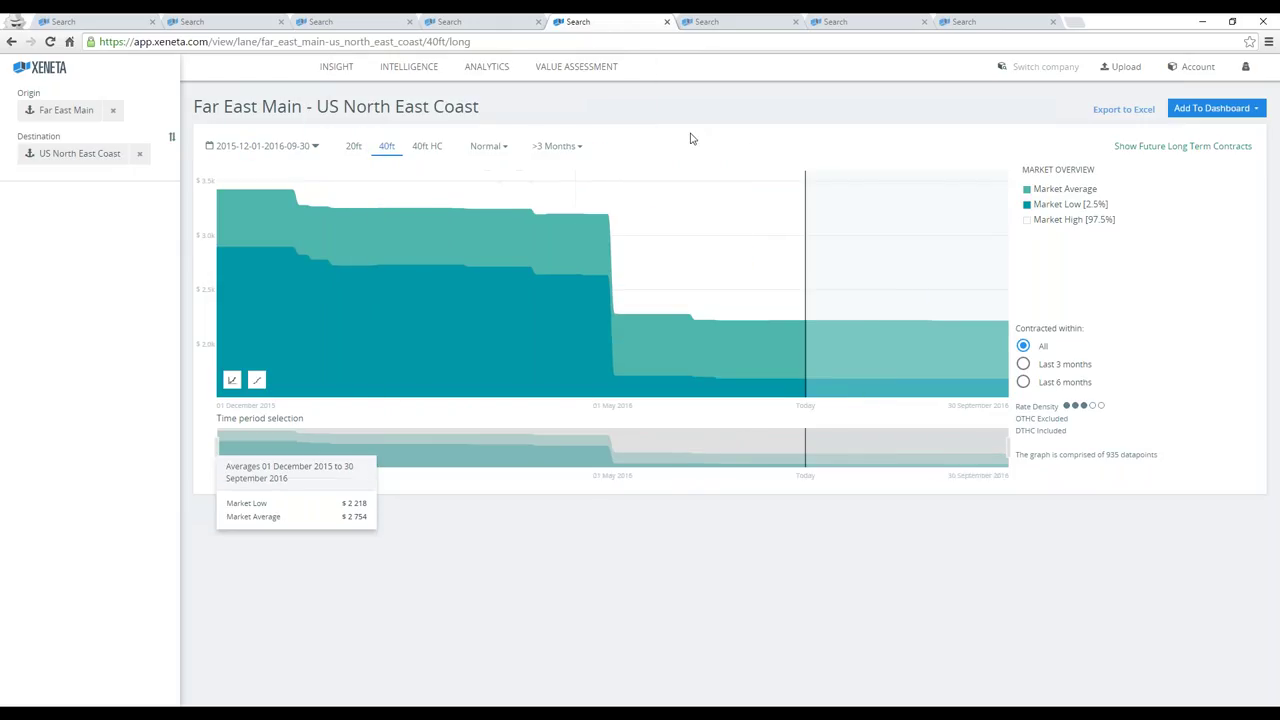
# - Show and hide the trendlines, then move to the North America South West Coast – Far East Main lane
pyautogui.click(257, 380)
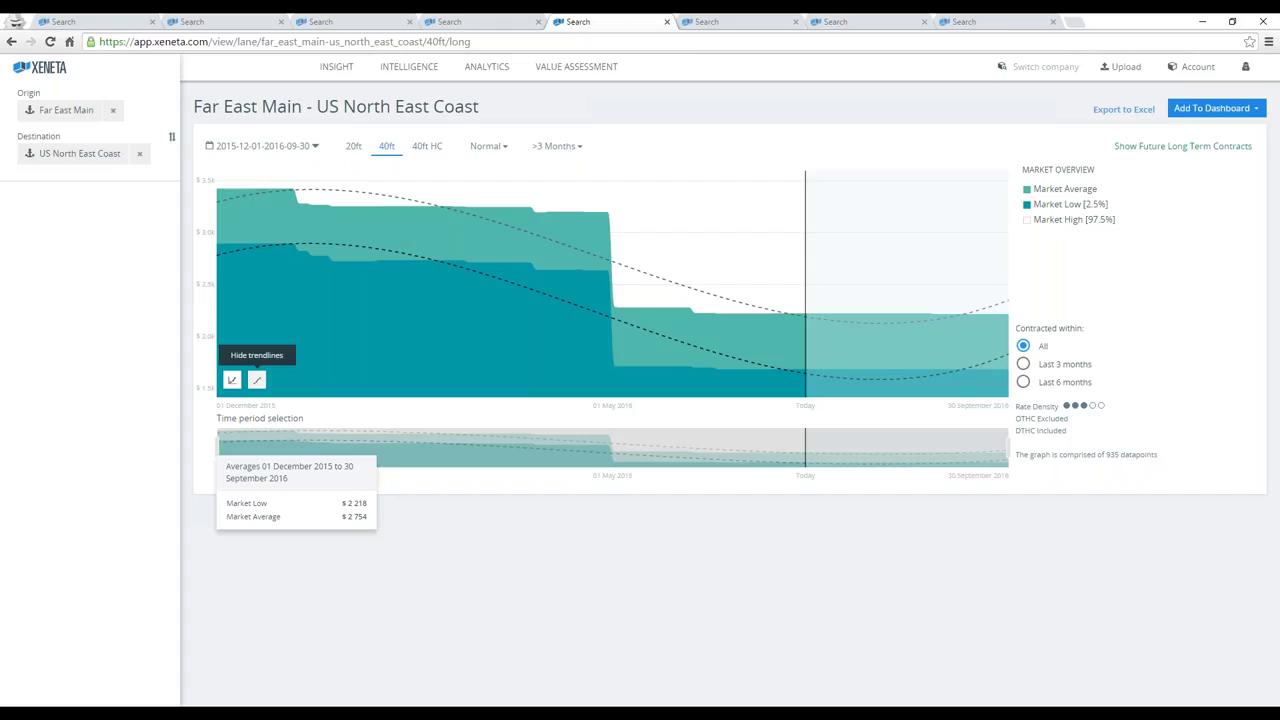
pyautogui.click(257, 380)
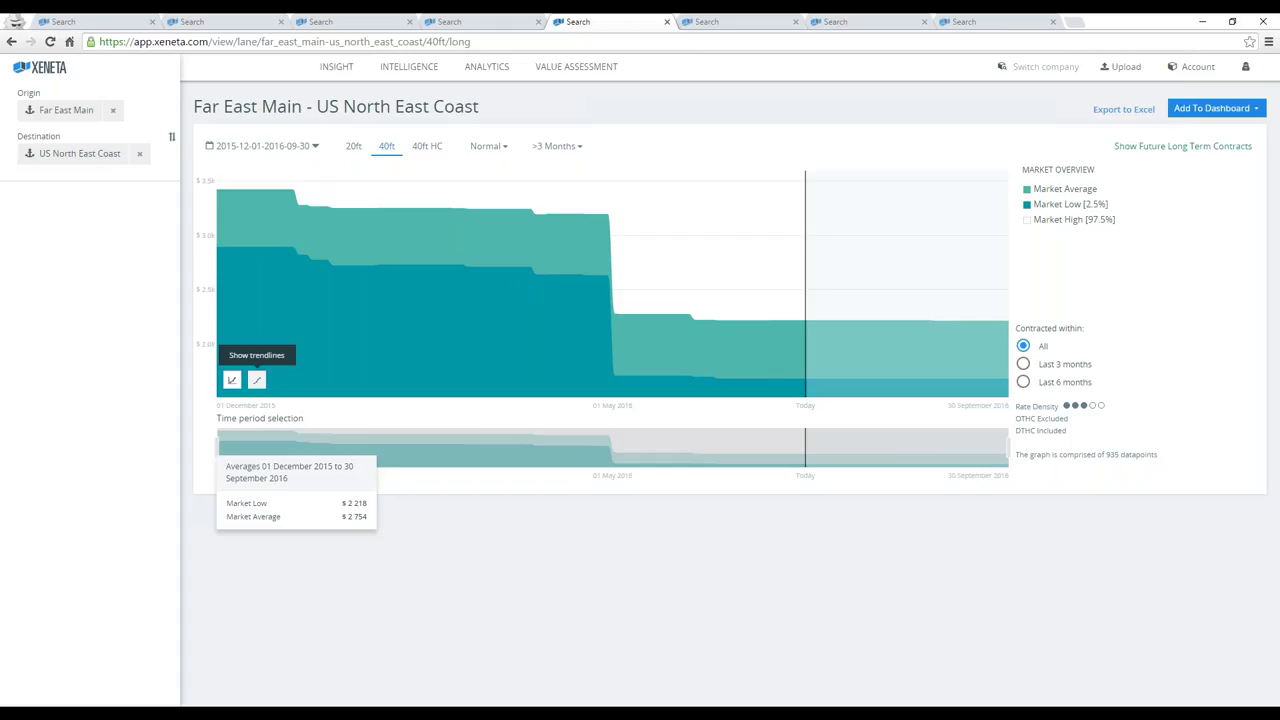
pyautogui.hotkey('ctrl', 'Tab')
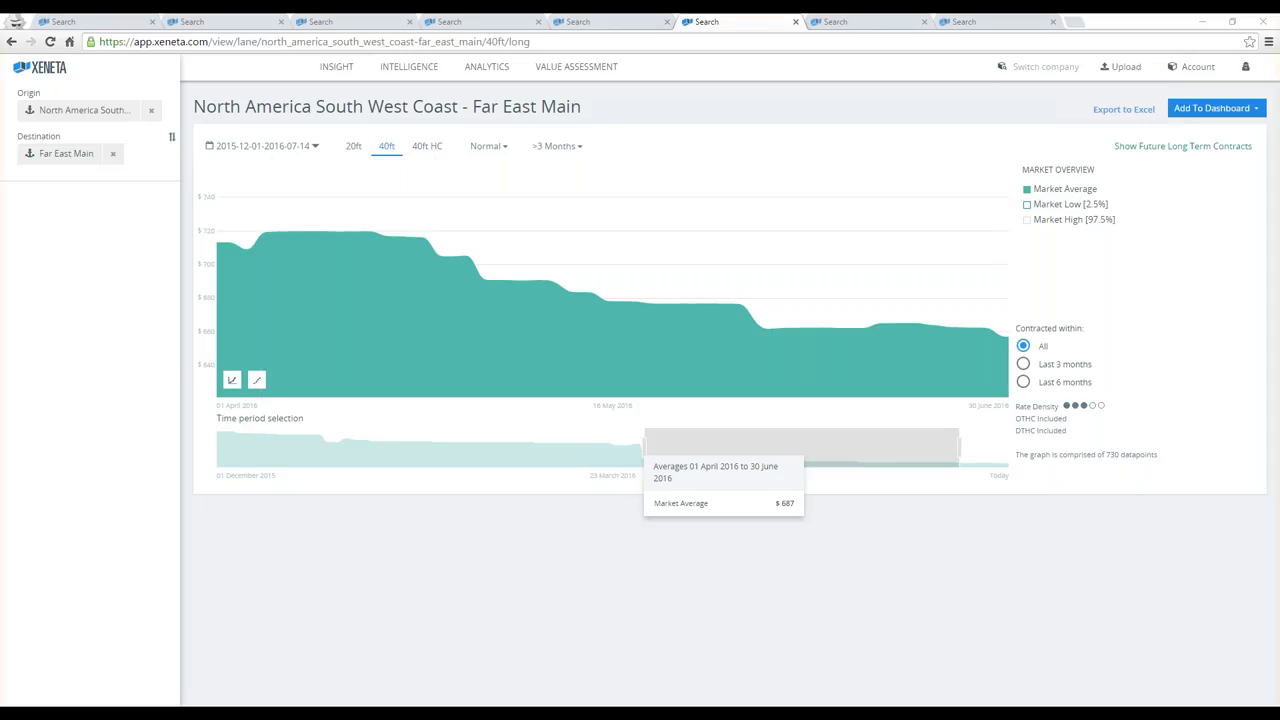
# - Widen the period to December 2015–today and count only contracts made in the last 3 months
pyautogui.moveTo(374, 163); pyautogui.dragTo(410, 163)
pyautogui.moveTo(545, 158); pyautogui.dragTo(586, 158)
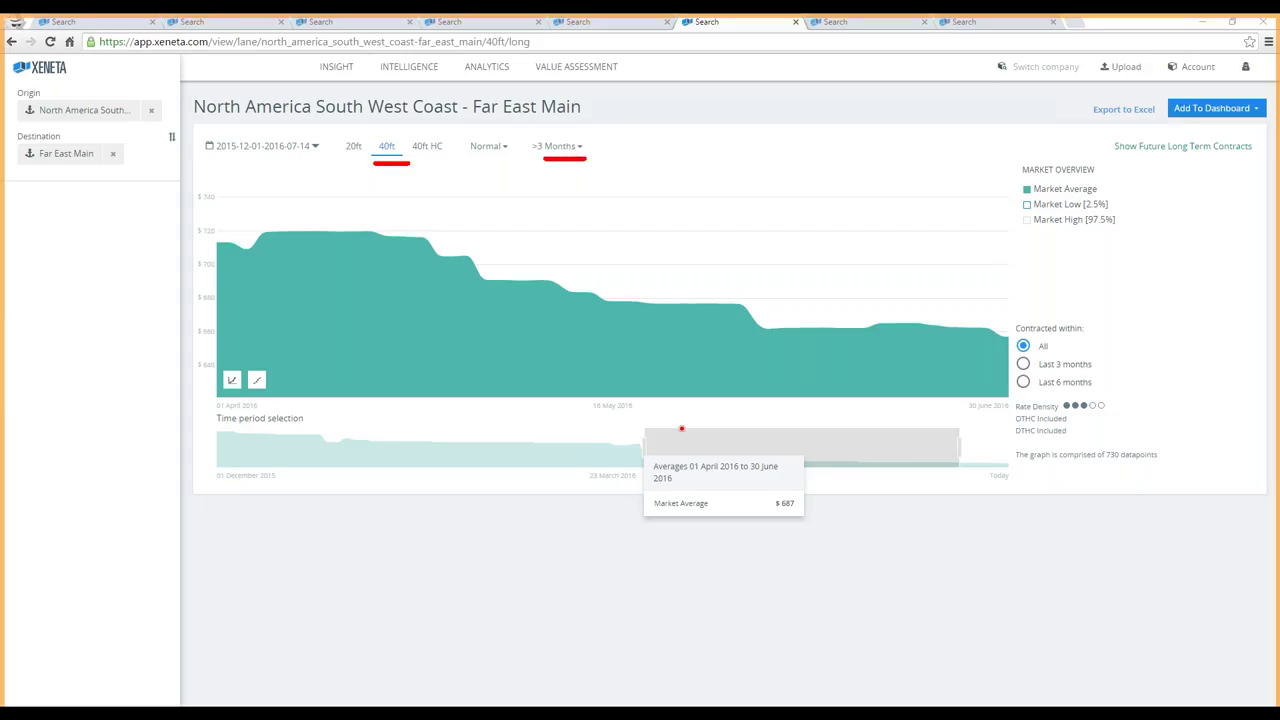
pyautogui.moveTo(688, 421); pyautogui.dragTo(927, 421)
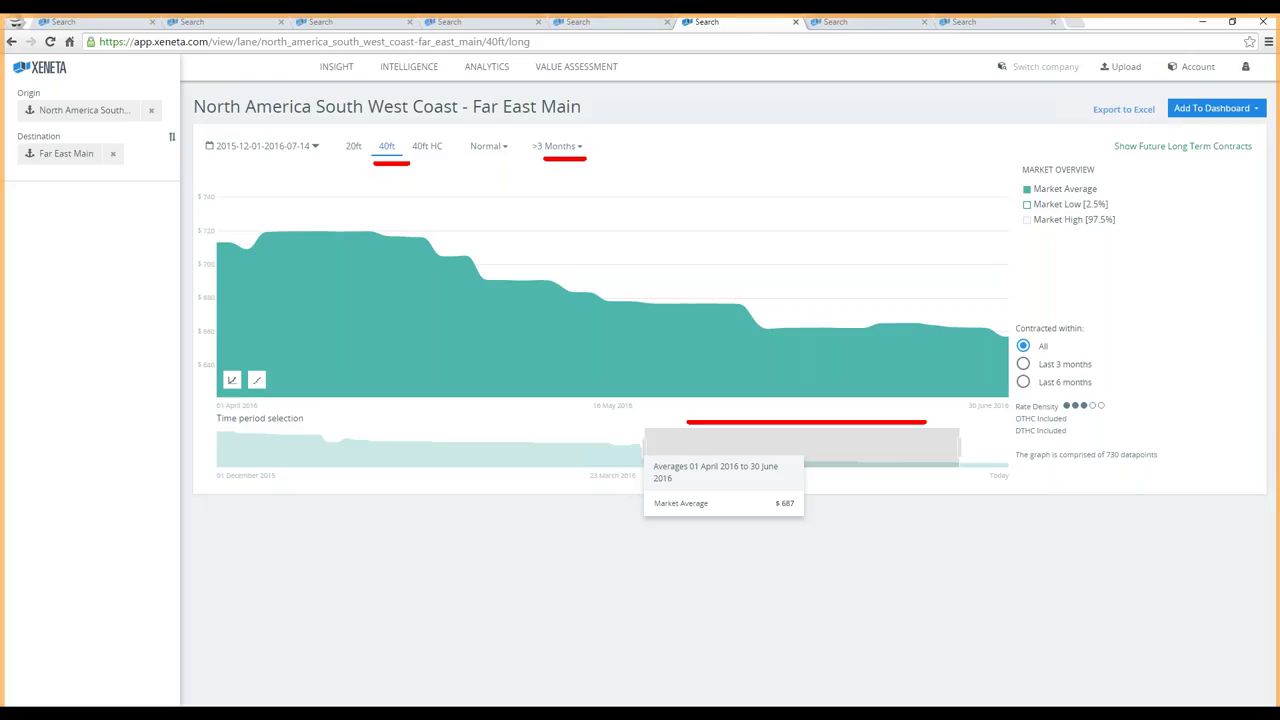
pyautogui.moveTo(644, 448); pyautogui.dragTo(218, 451)
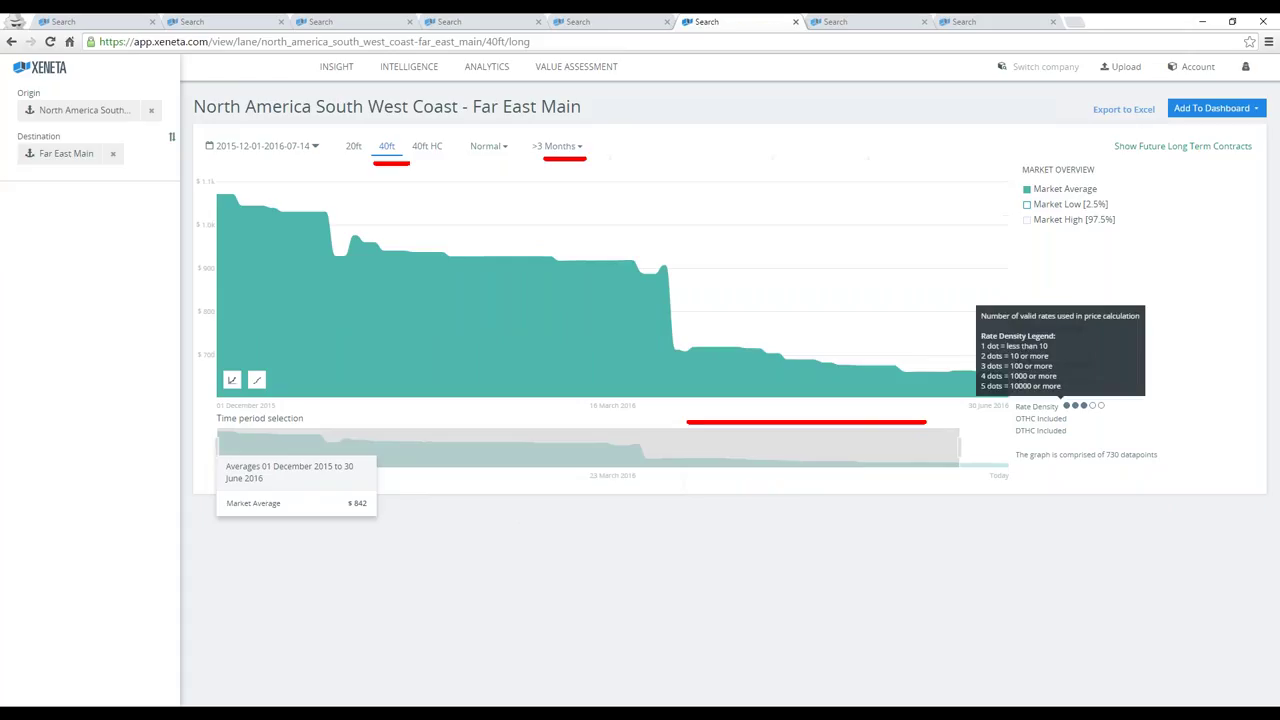
pyautogui.moveTo(957, 449); pyautogui.dragTo(1008, 449)
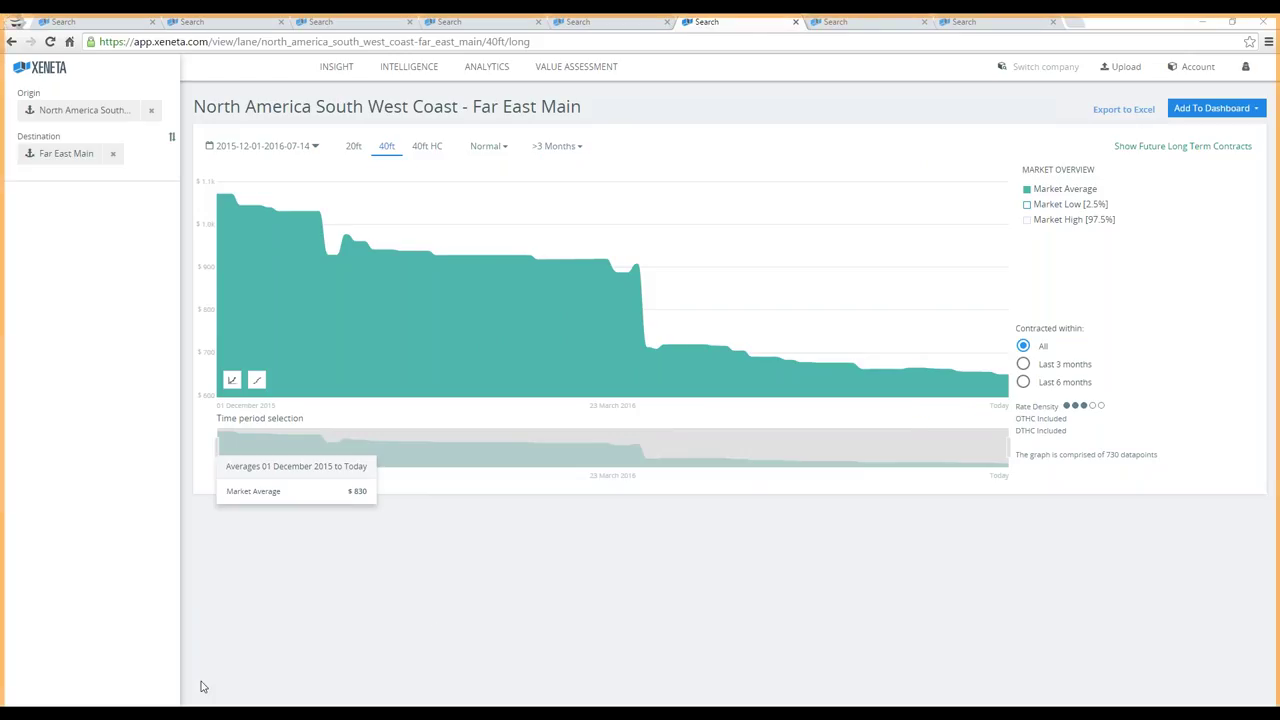
pyautogui.click(1022, 365)
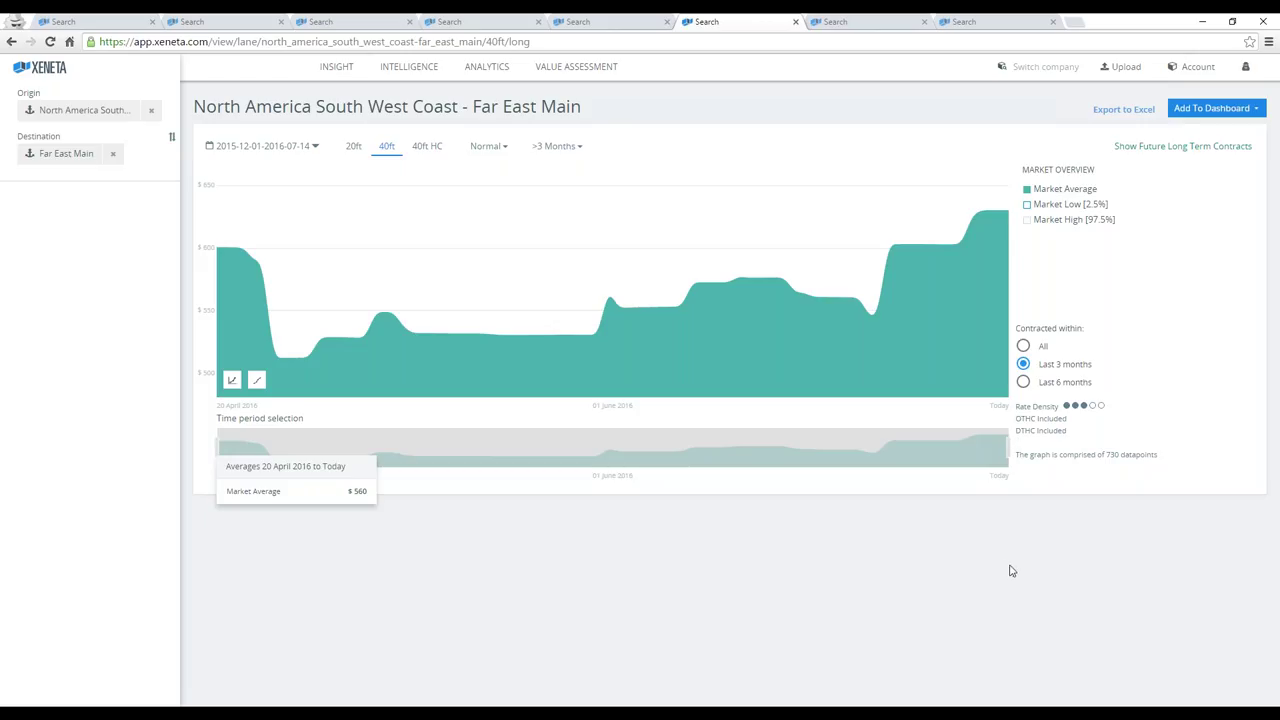
# - On North Europe Main–US North East Coast, select Last 3 months with a trend line, then go to the next lane
pyautogui.hotkey('ctrl', 'Tab')
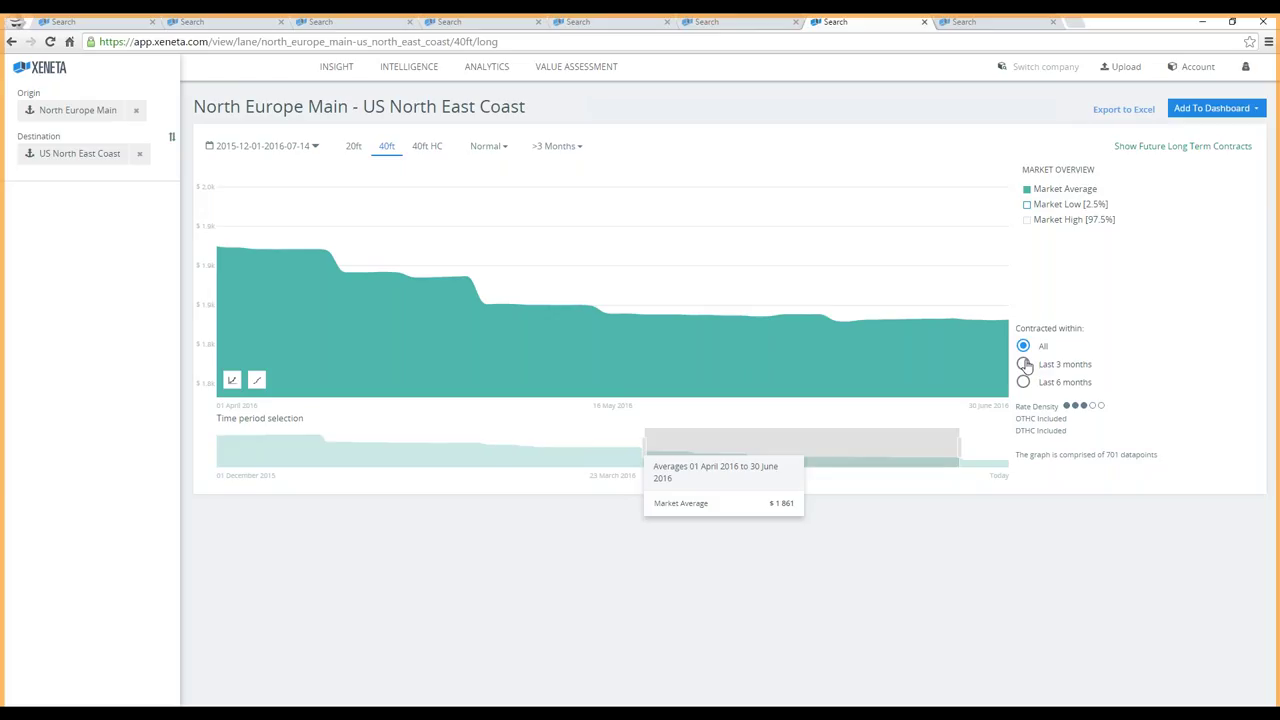
pyautogui.click(1023, 364)
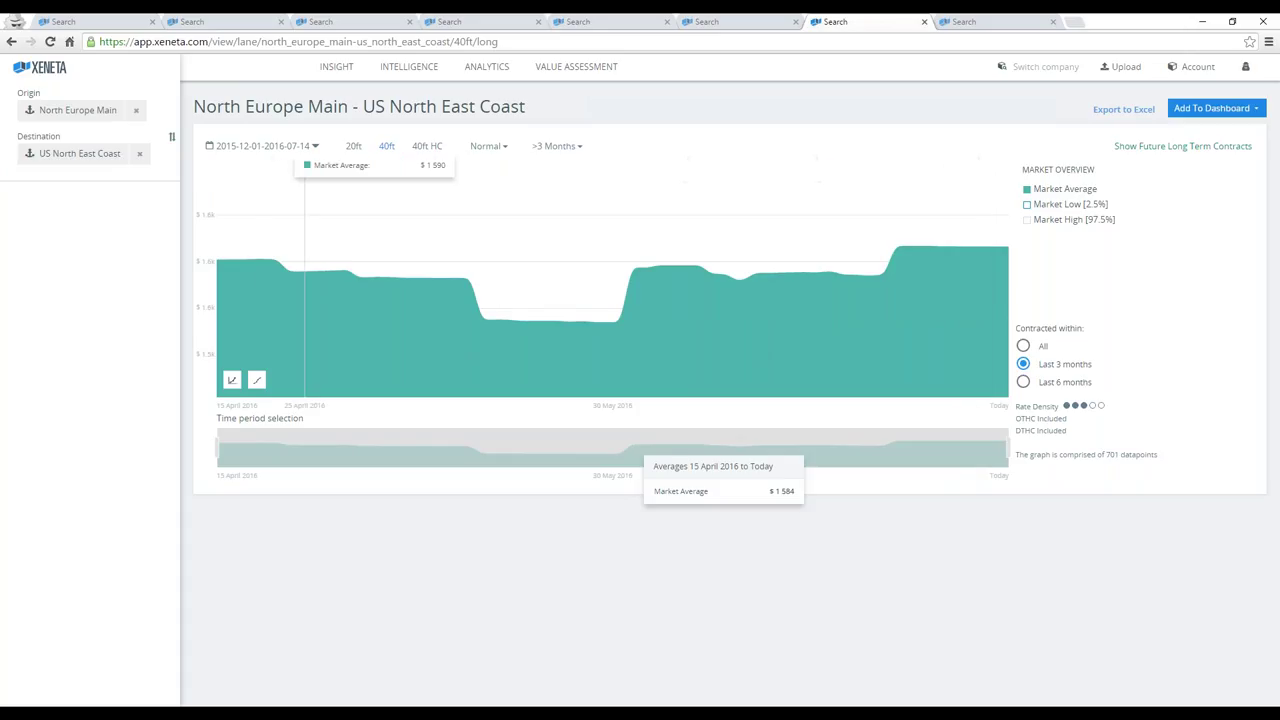
pyautogui.click(257, 380)
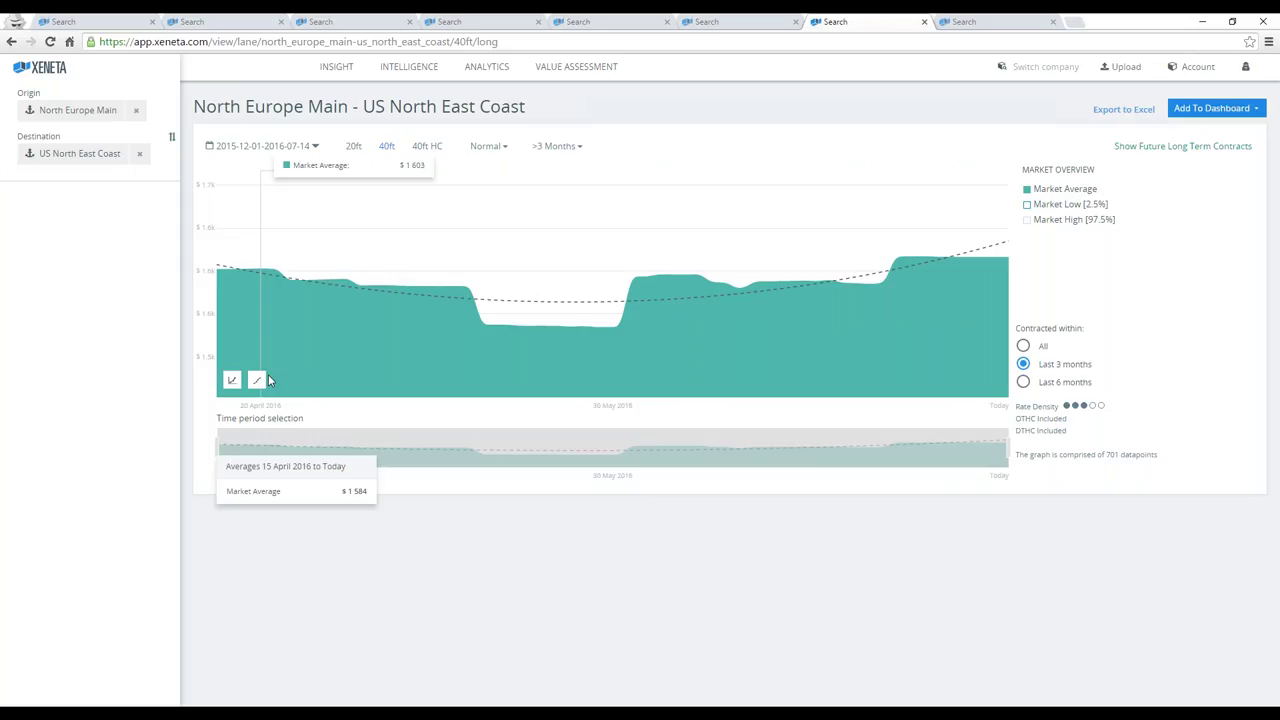
pyautogui.hotkey('ctrl', 'Tab')
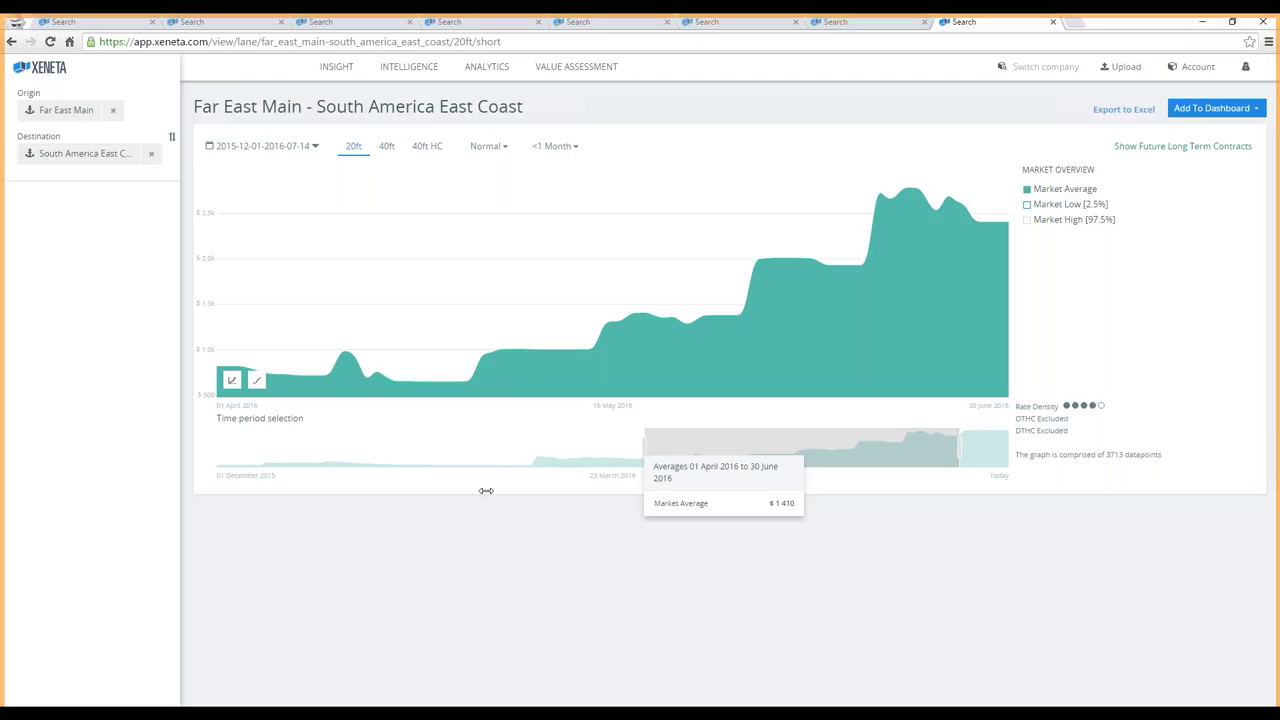
# - Drag both period handles to the mini chart's ends, spanning 01 December 2015 to today
pyautogui.moveTo(486, 491); pyautogui.dragTo(216, 455)
pyautogui.moveTo(960, 449); pyautogui.dragTo(1008, 445)
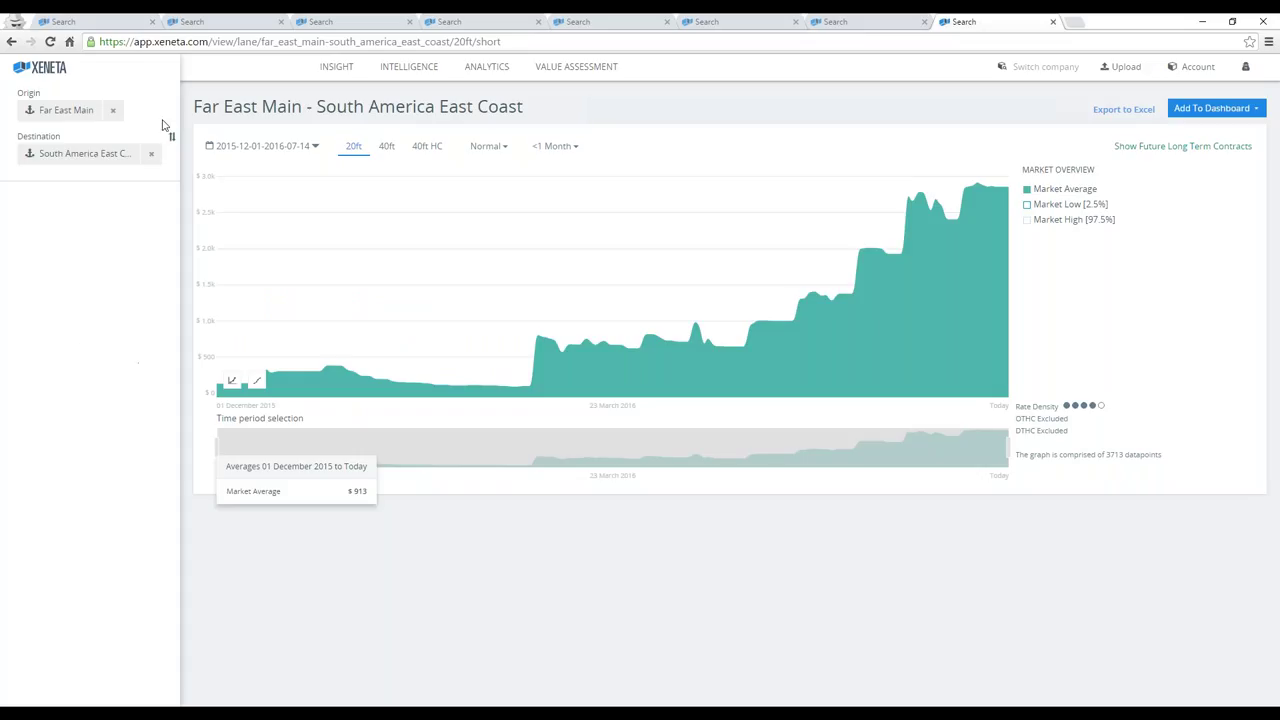
# - Return to the Far East Main–North Europe Main chart, choose All Contracts and adjust the period start
pyautogui.click(120, 22)
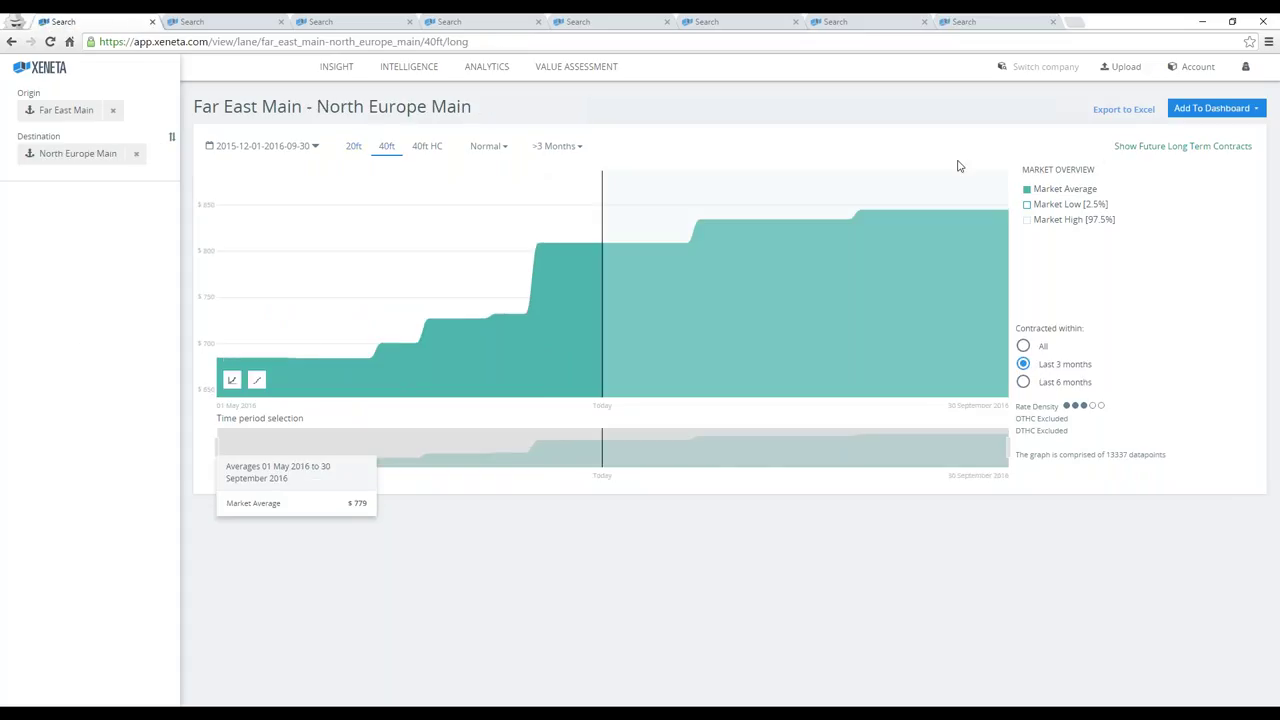
pyautogui.click(1123, 150)
pyautogui.click(1123, 150)
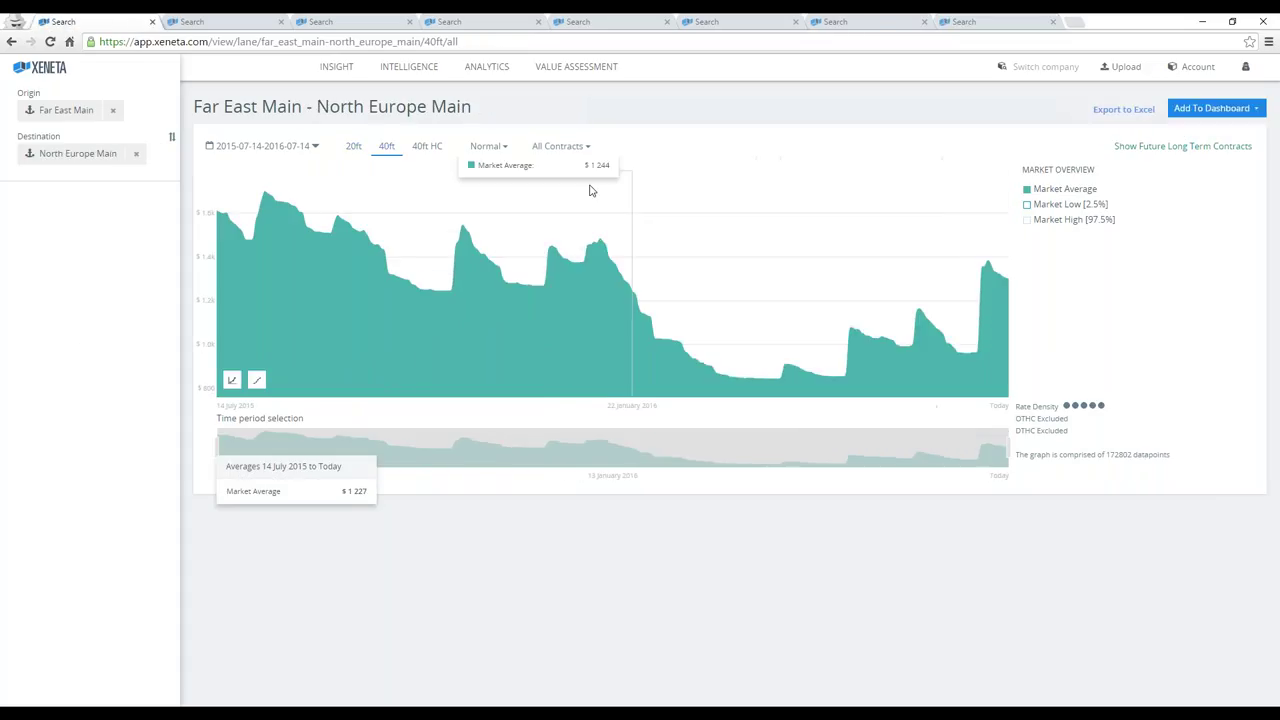
pyautogui.click(578, 148)
pyautogui.click(578, 170)
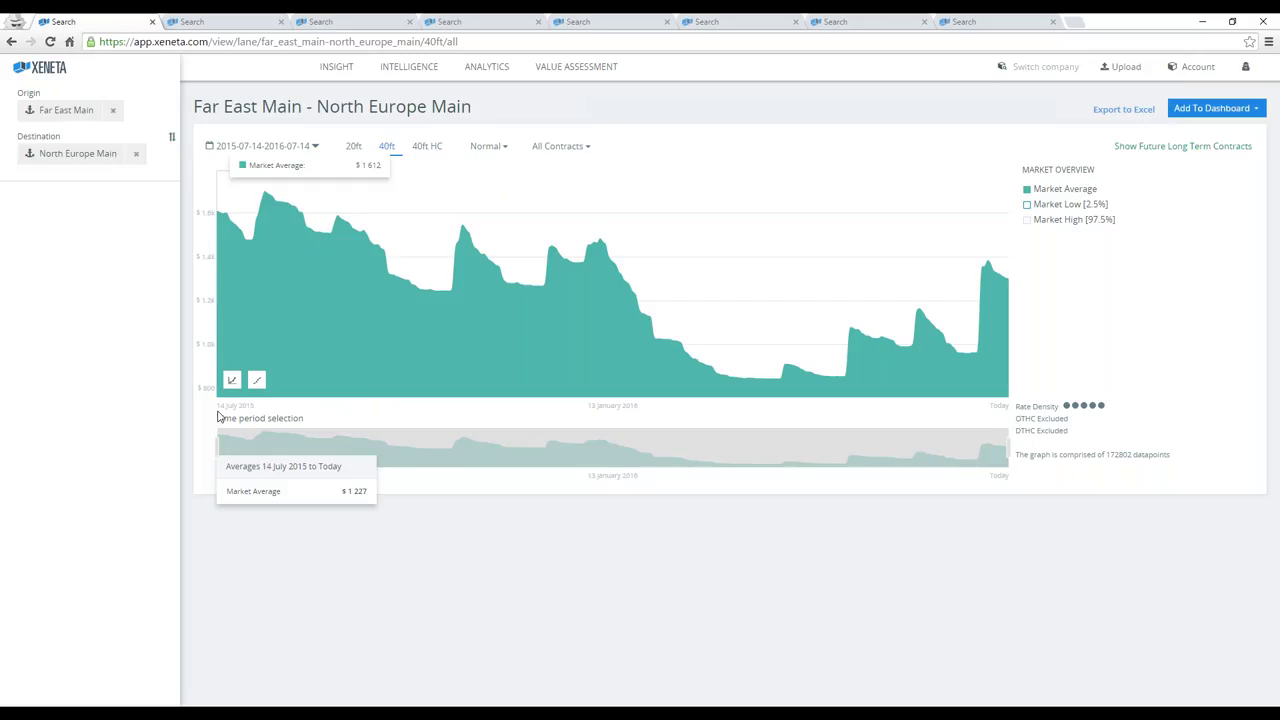
pyautogui.moveTo(217, 451)
pyautogui.mouseDown()
pyautogui.moveTo(230, 451)
pyautogui.moveTo(218, 451)
pyautogui.mouseUp()
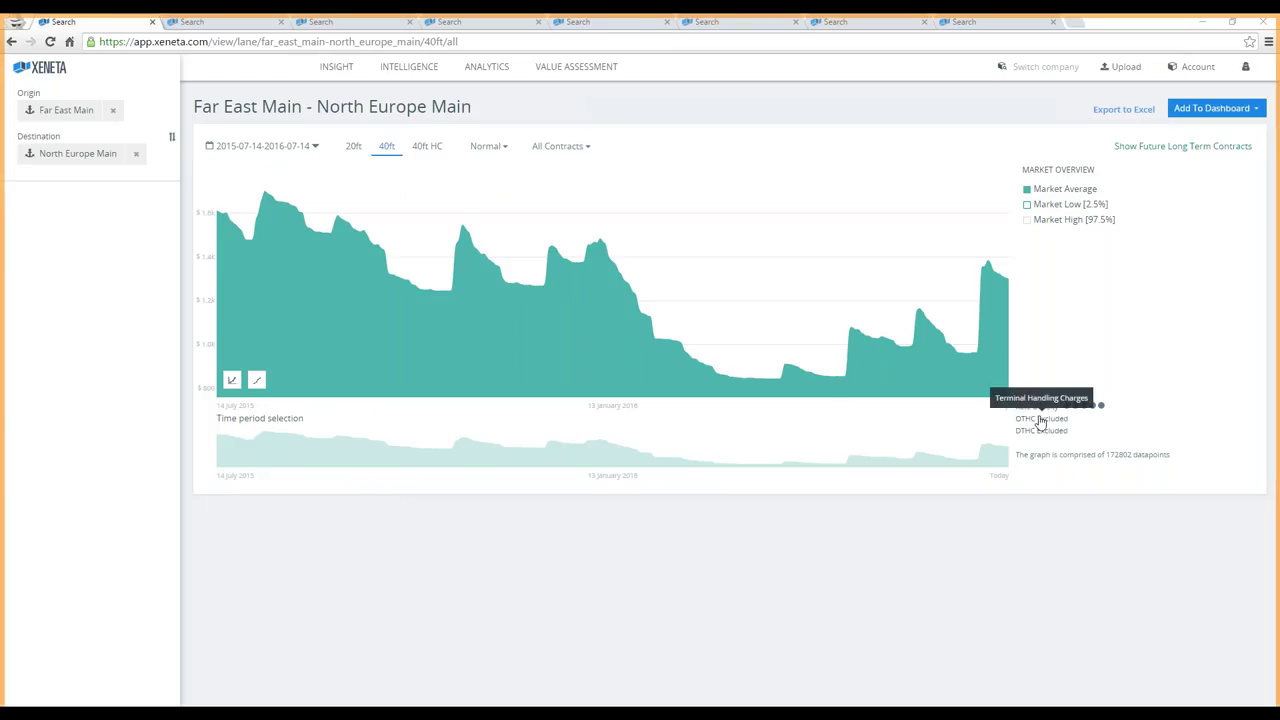
pyautogui.moveTo(1086, 410)
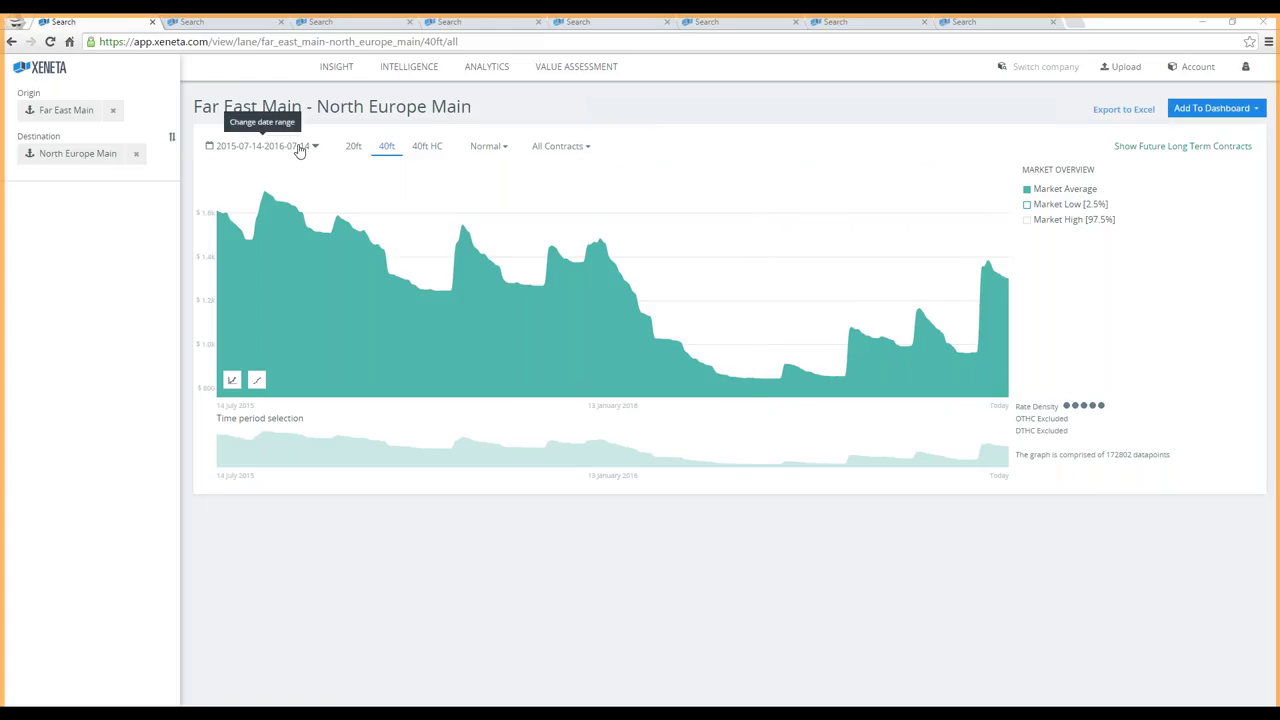
# - Change the lane from Far East Main–North Europe Main to Shanghai–Rotterdam
pyautogui.click(112, 110)
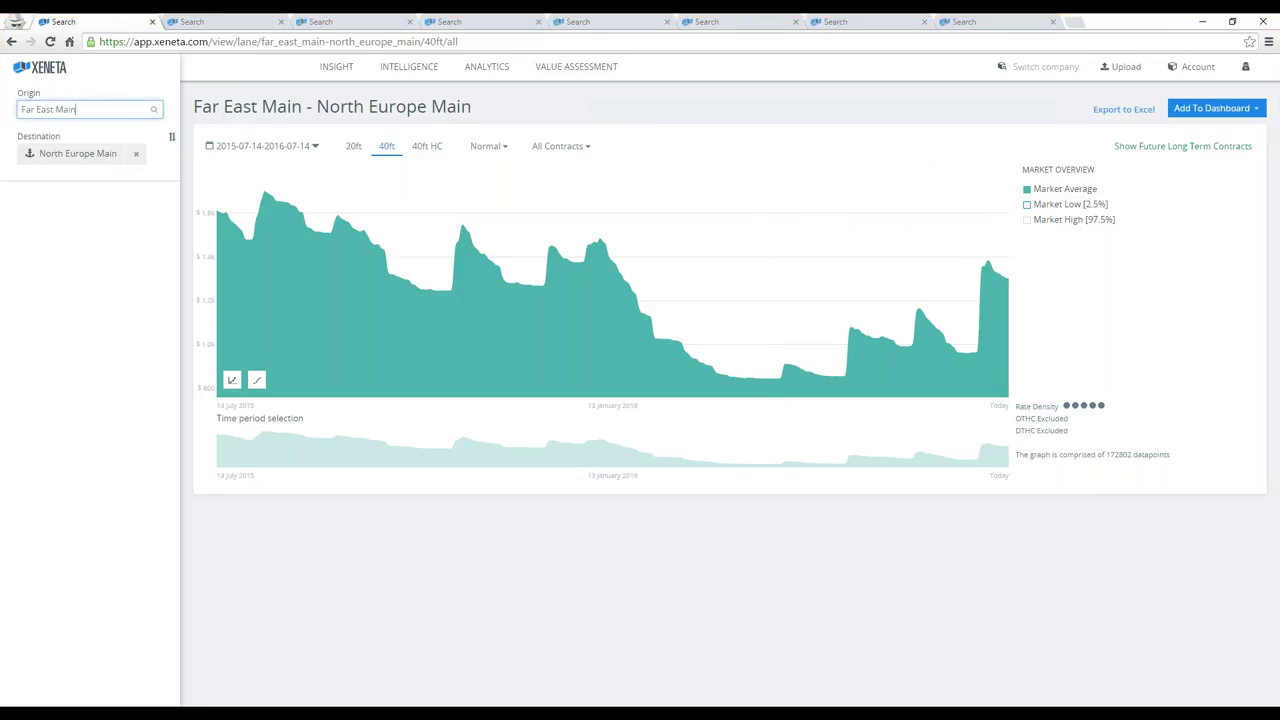
pyautogui.hotkey('ctrl', 'a')
pyautogui.write('shang')
pyautogui.press('Return')
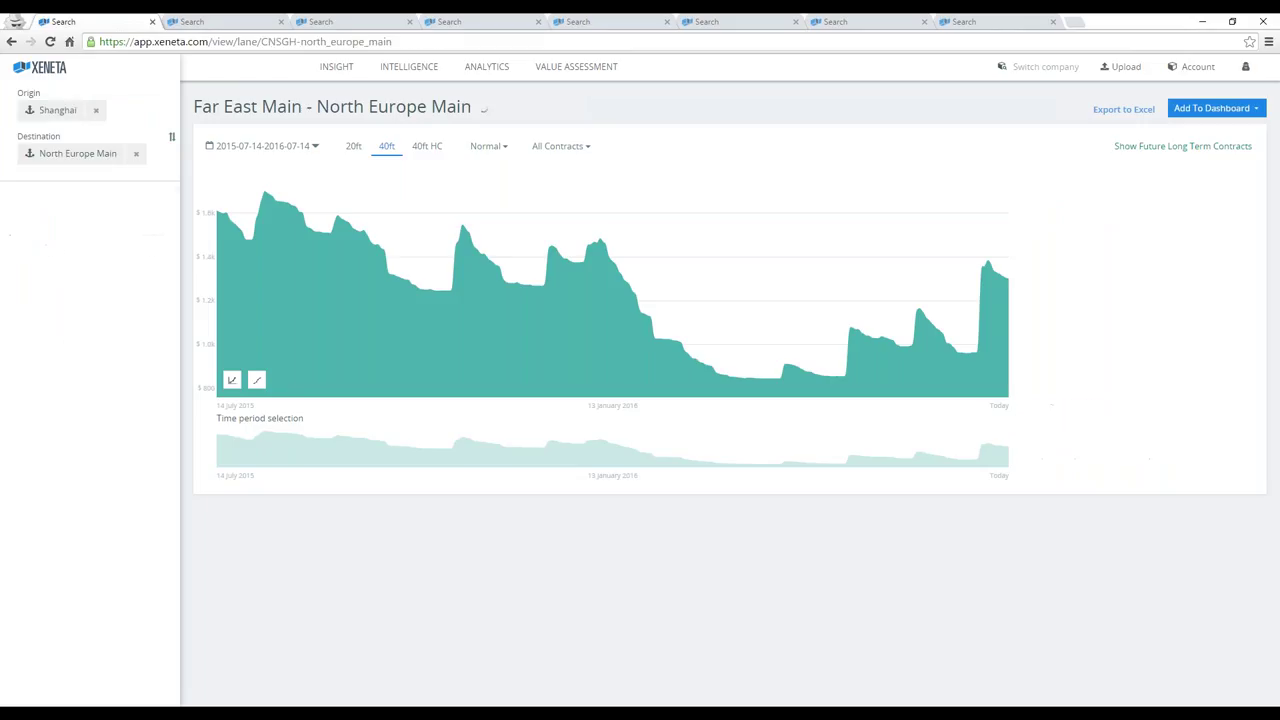
pyautogui.click(136, 153)
pyautogui.hotkey('ctrl', 'a')
pyautogui.write('r')
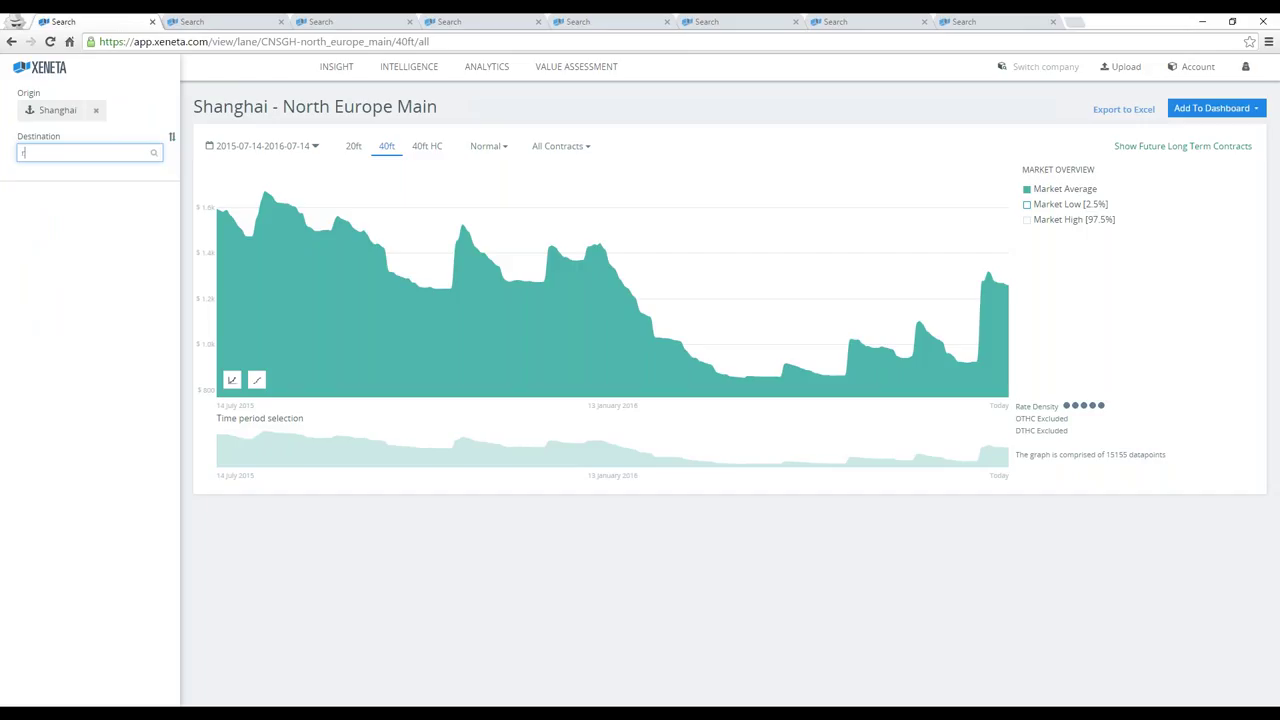
pyautogui.write('otter')
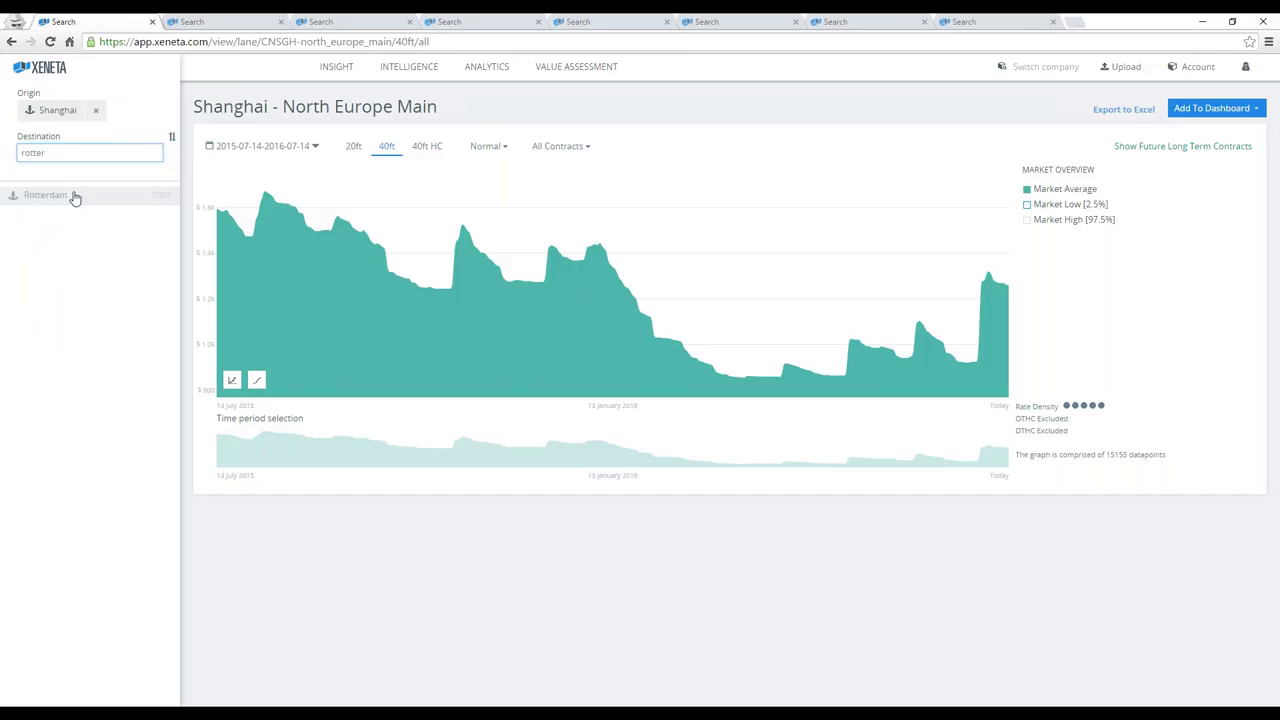
pyautogui.click(76, 197)
# - Set the date range to start on 1 January 2016 and apply it
pyautogui.click(272, 147)
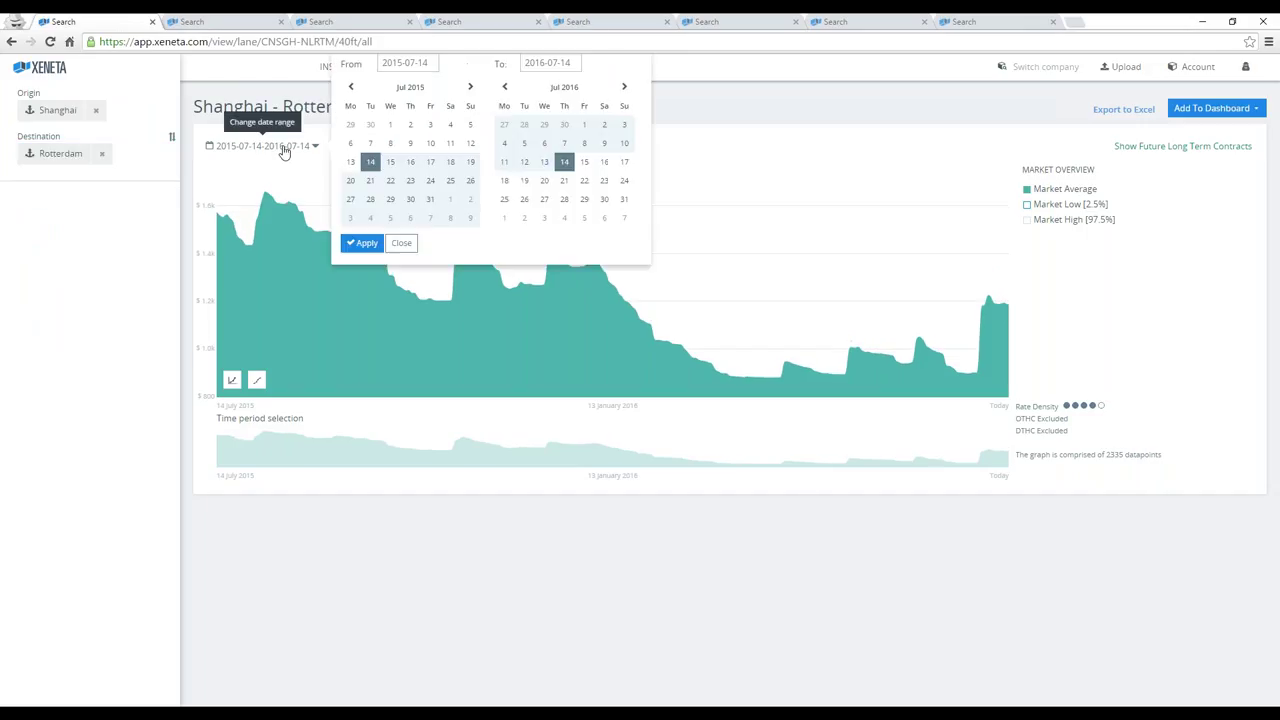
pyautogui.click(471, 88)
pyautogui.click(471, 88)
pyautogui.click(471, 88)
pyautogui.click(471, 88)
pyautogui.click(470, 88)
pyautogui.click(470, 87)
pyautogui.click(430, 124)
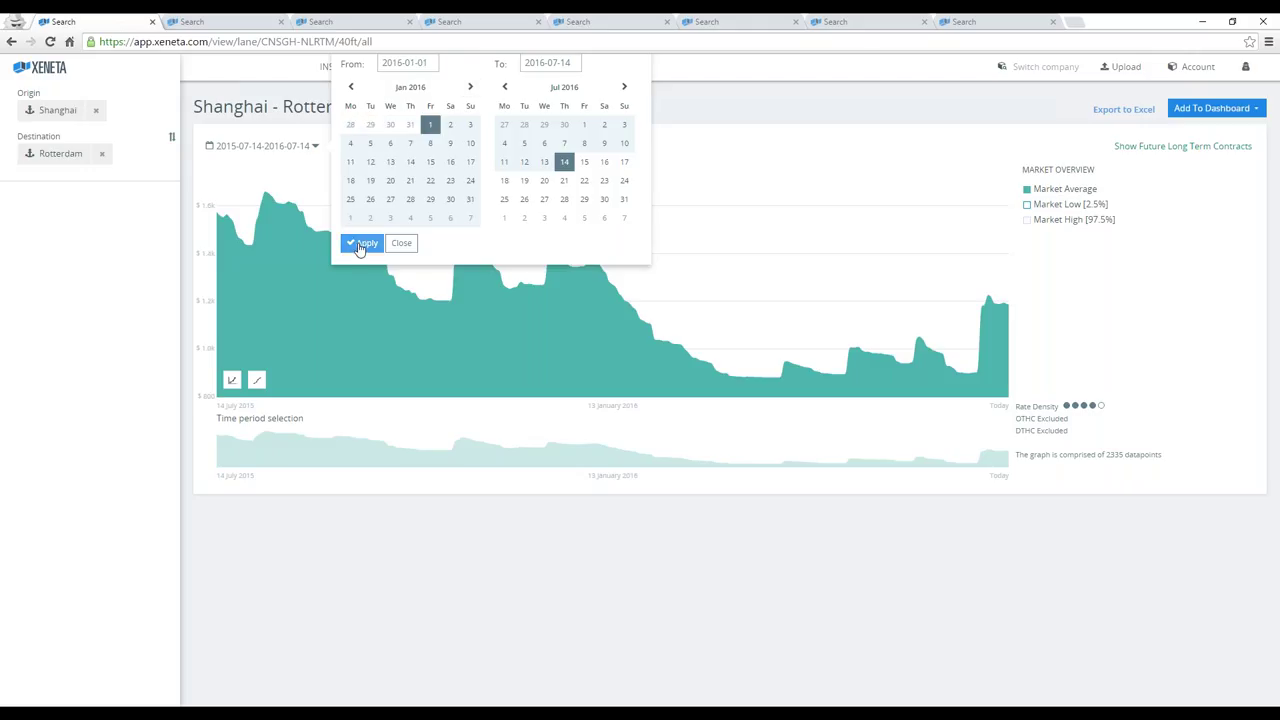
pyautogui.click(362, 243)
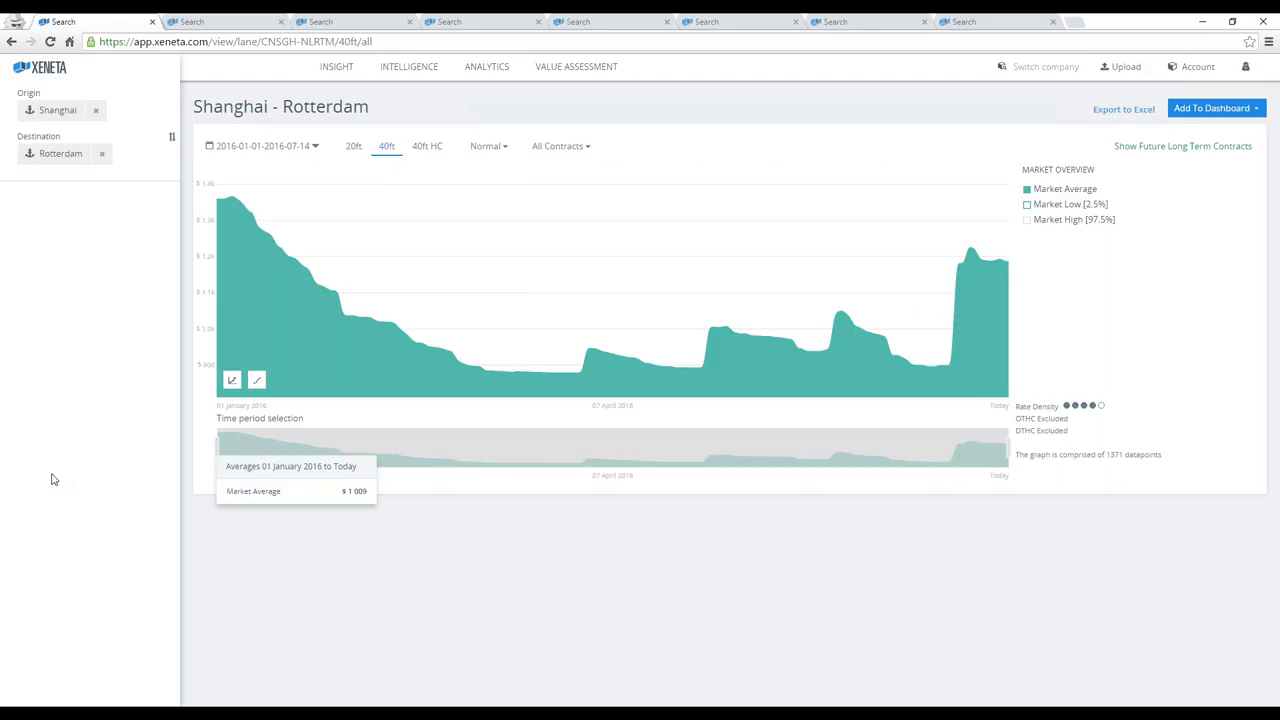
# - Filter the contract period to Short Term Contracts (<1 Month), then to Quarterly & Long Term Contracts
pyautogui.click(579, 153)
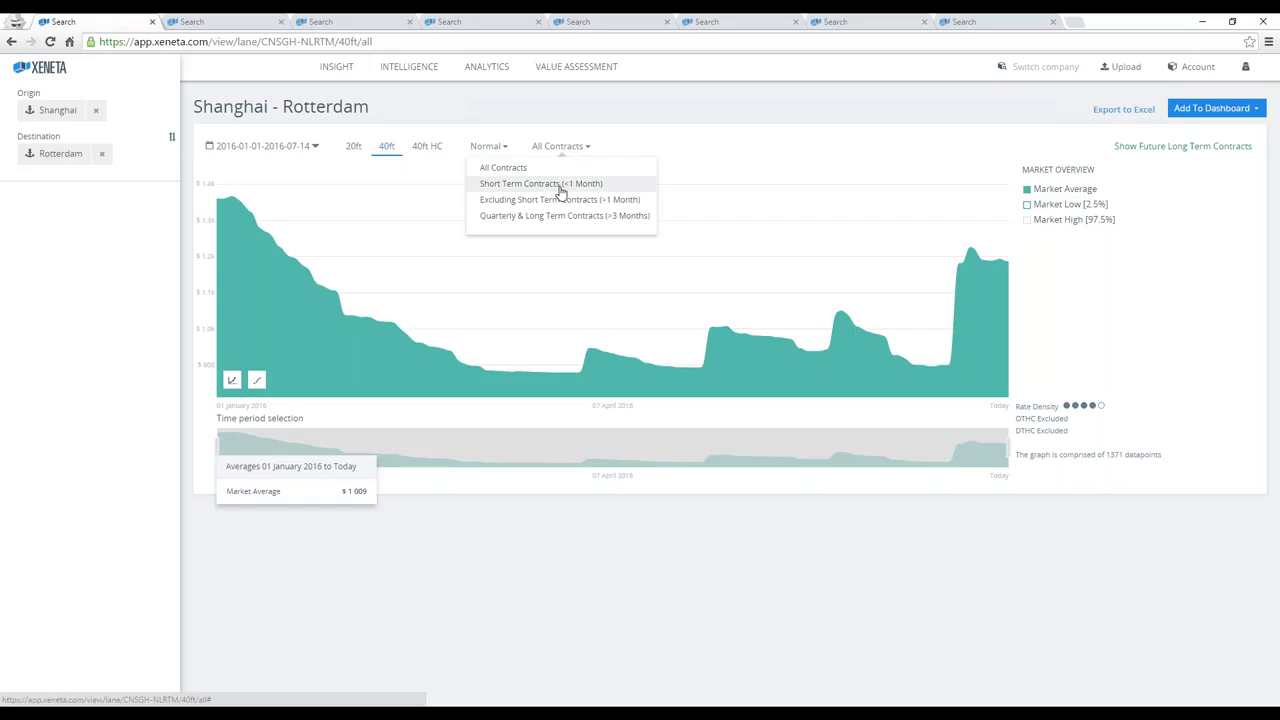
pyautogui.click(561, 190)
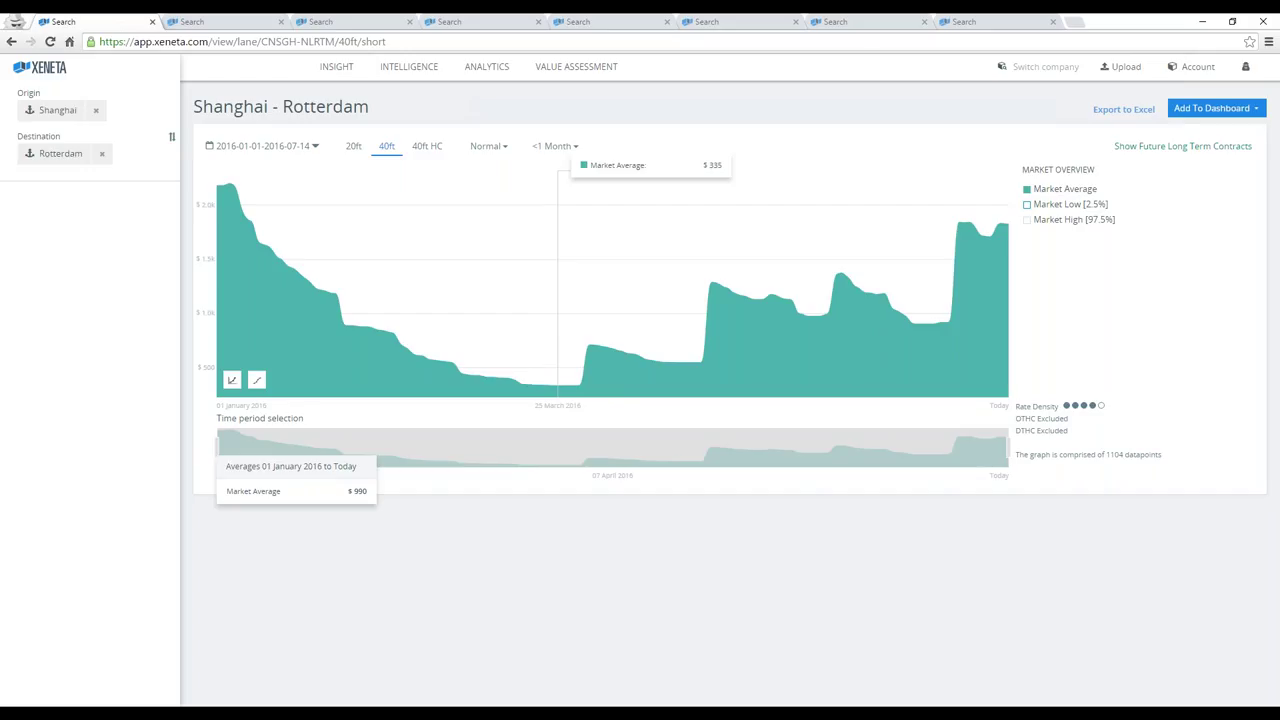
pyautogui.click(549, 149)
pyautogui.click(555, 216)
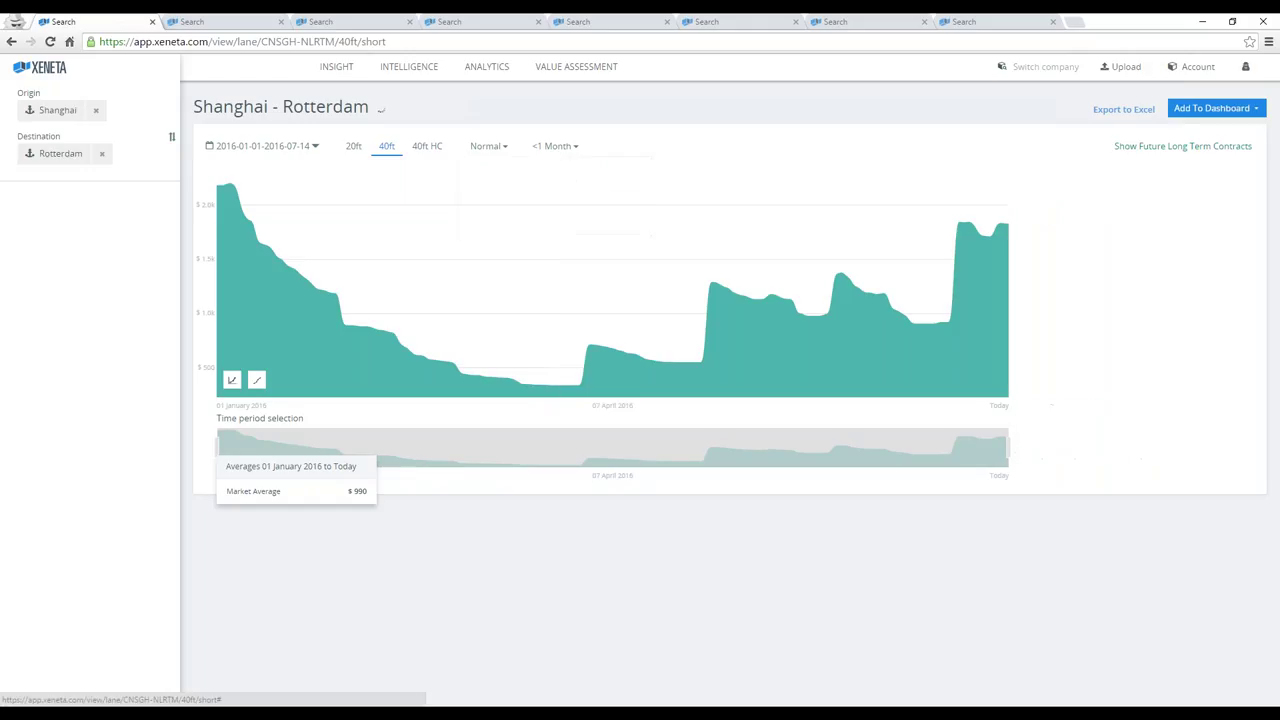